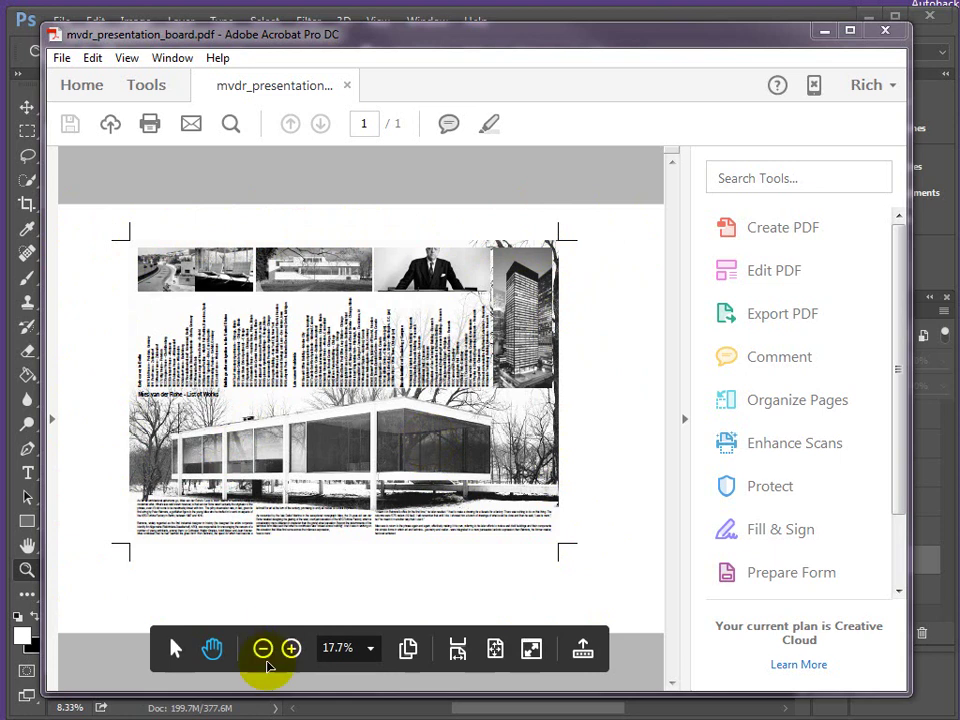
# Zoom into the PDF board to see its crop marks up close.
pyautogui.click(289, 648)
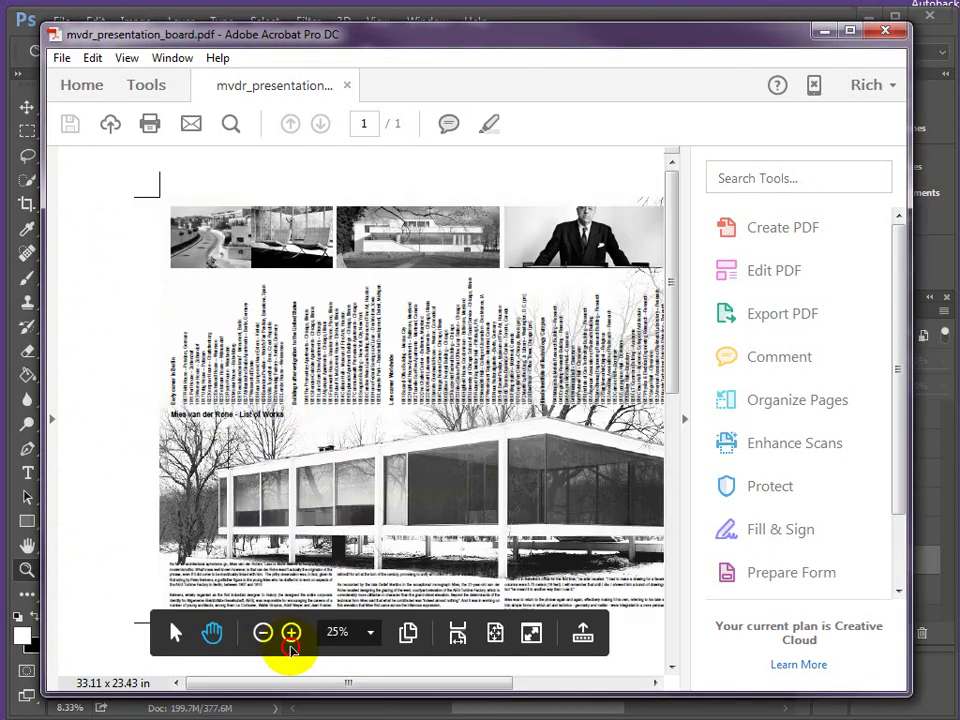
pyautogui.click(290, 640)
pyautogui.click(290, 640)
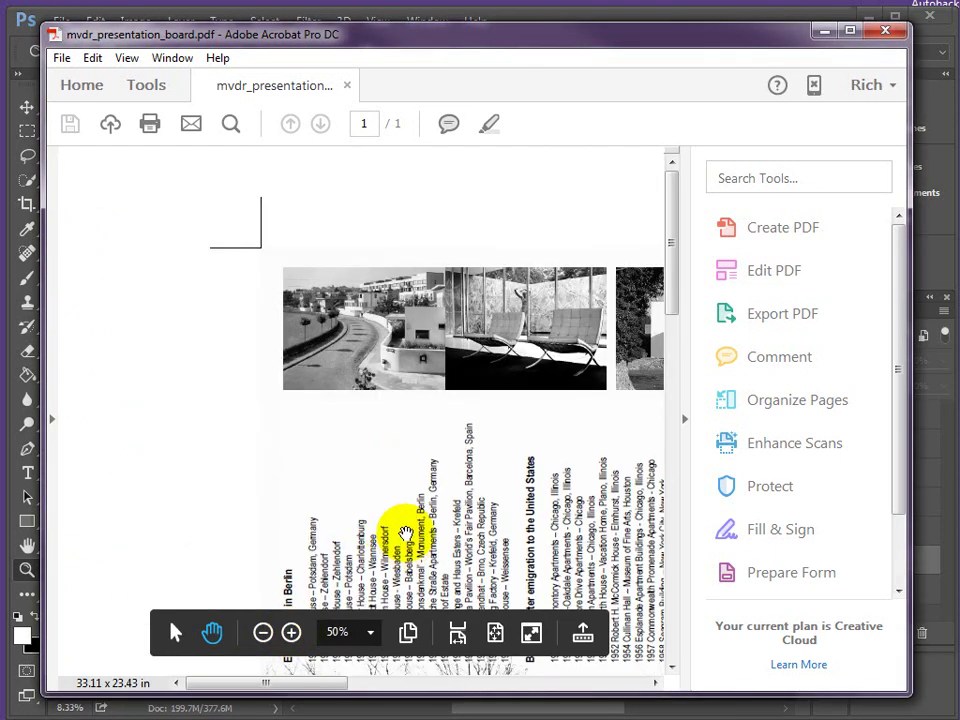
pyautogui.scroll(-6, 406, 530)
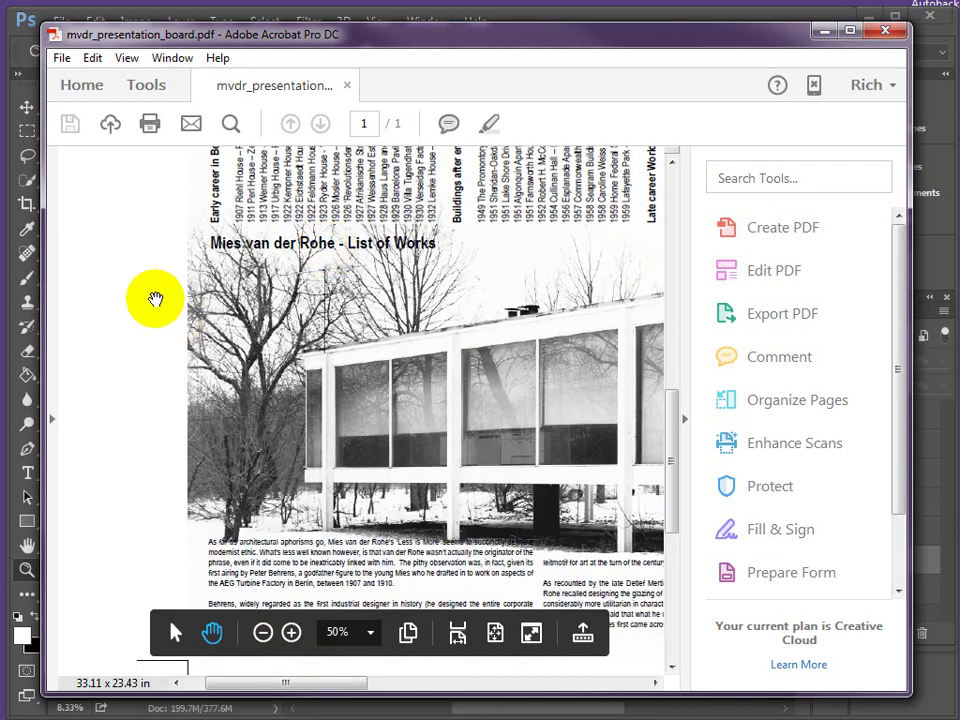
# Pan from the lower-left corner across the bottom of the board to the right side.
pyautogui.moveTo(186, 419); pyautogui.dragTo(197, 281)
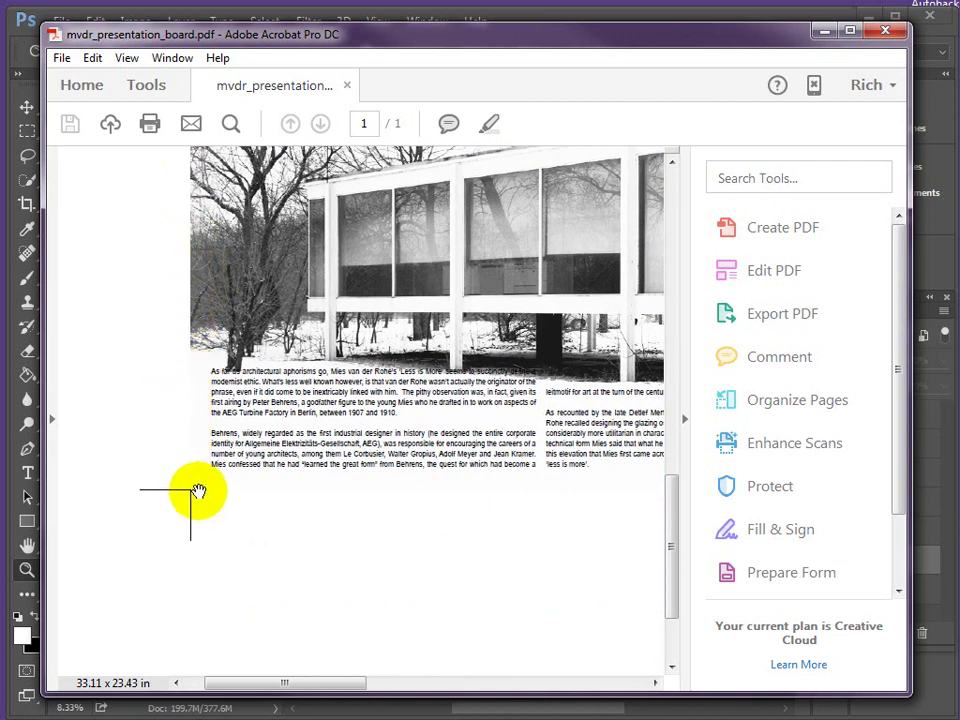
pyautogui.moveTo(513, 437); pyautogui.dragTo(415, 437)
pyautogui.moveTo(590, 439); pyautogui.dragTo(407, 439)
pyautogui.moveTo(485, 446); pyautogui.dragTo(343, 446)
pyautogui.moveTo(593, 450); pyautogui.dragTo(476, 450)
pyautogui.moveTo(640, 467); pyautogui.dragTo(435, 467)
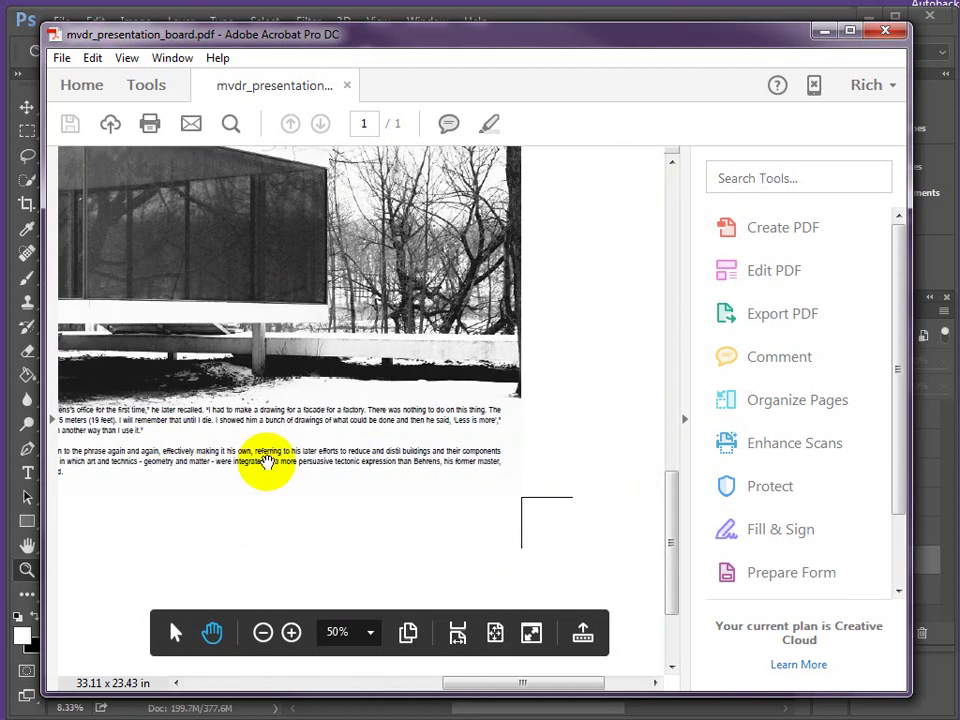
pyautogui.moveTo(518, 507); pyautogui.dragTo(486, 515)
# Pan up to the top-right crop mark, then back left across the top photos.
pyautogui.moveTo(482, 289)
pyautogui.mouseDown()
pyautogui.moveTo(506, 429)
pyautogui.moveTo(454, 499)
pyautogui.mouseUp()
pyautogui.moveTo(440, 300); pyautogui.dragTo(440, 375)
pyautogui.moveTo(436, 194); pyautogui.dragTo(463, 294)
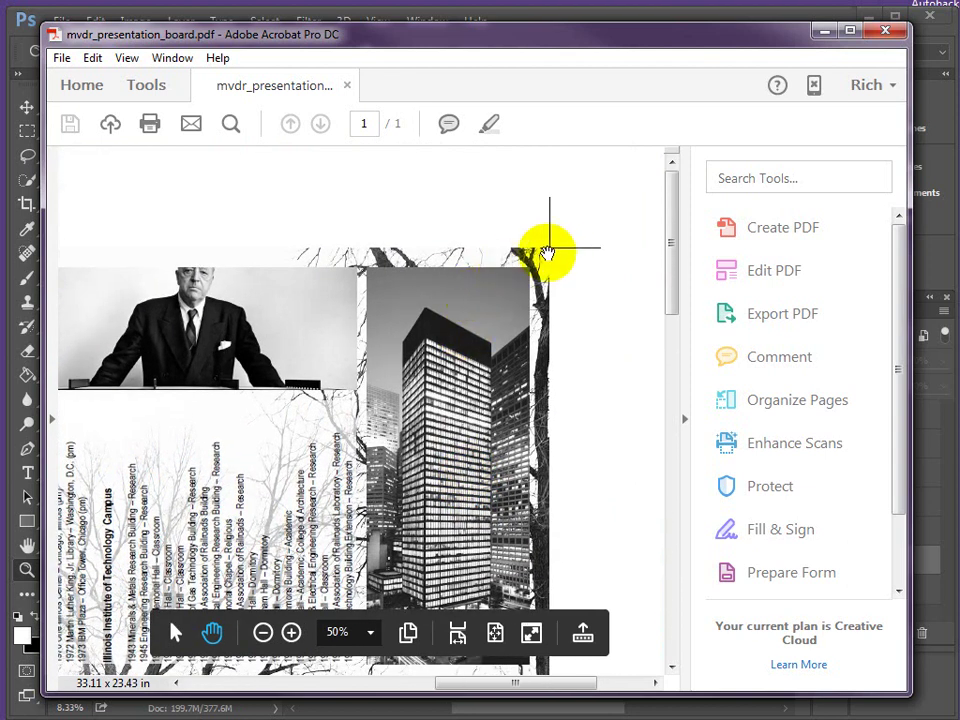
pyautogui.moveTo(332, 381); pyautogui.dragTo(482, 369)
pyautogui.moveTo(195, 370); pyautogui.dragTo(272, 379)
pyautogui.moveTo(182, 400); pyautogui.dragTo(357, 388)
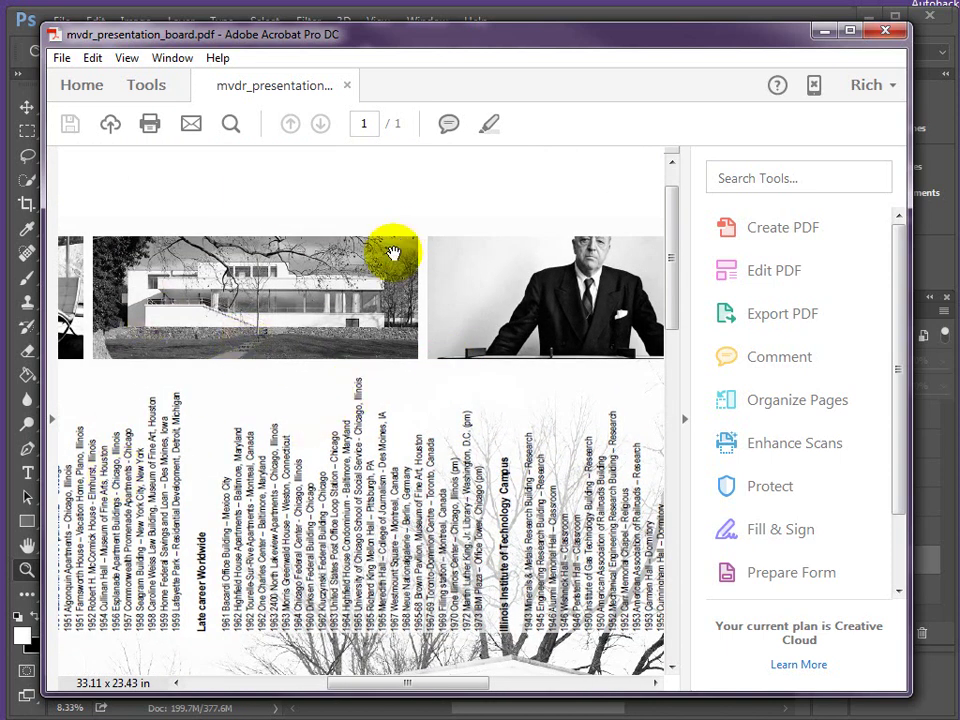
# Zoom back out until the whole board page fits in view.
pyautogui.click(263, 632)
pyautogui.click(263, 632)
pyautogui.click(263, 632)
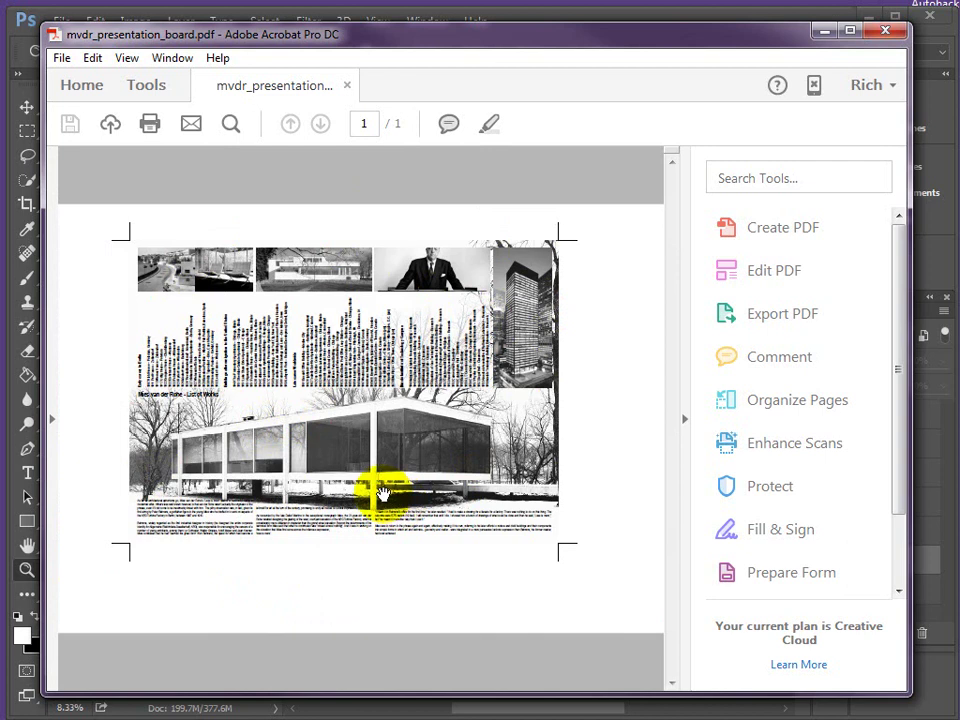
# Minimize Acrobat, zoom out in Photoshop, and show the A1 and A2 paper-size layers.
pyautogui.click(823, 34)
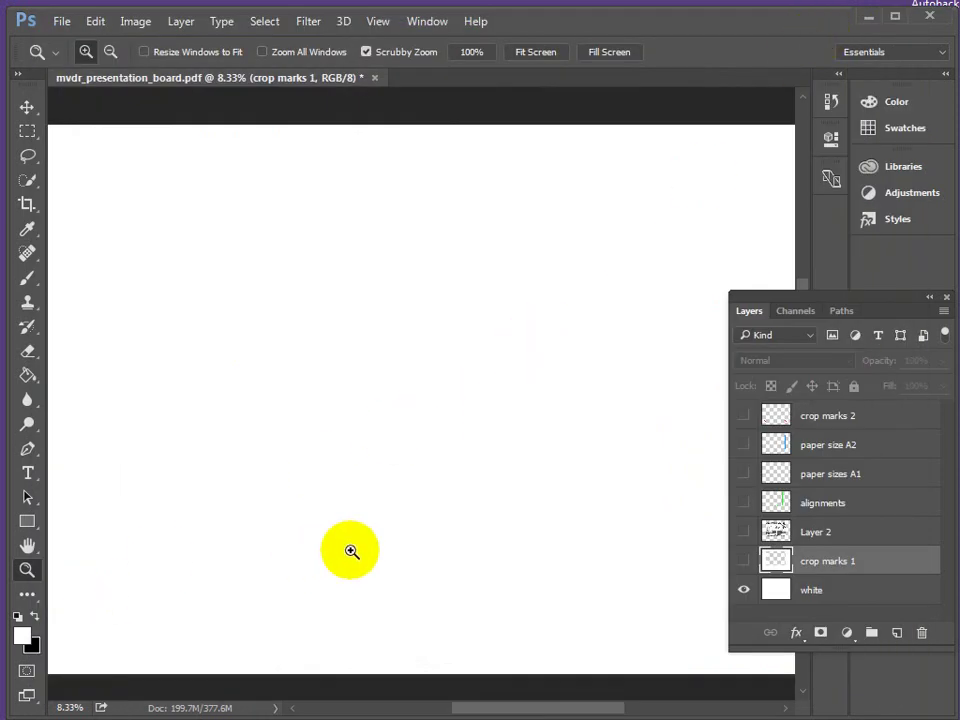
pyautogui.keyDown('alt'); pyautogui.click(444, 498); pyautogui.keyUp('alt')
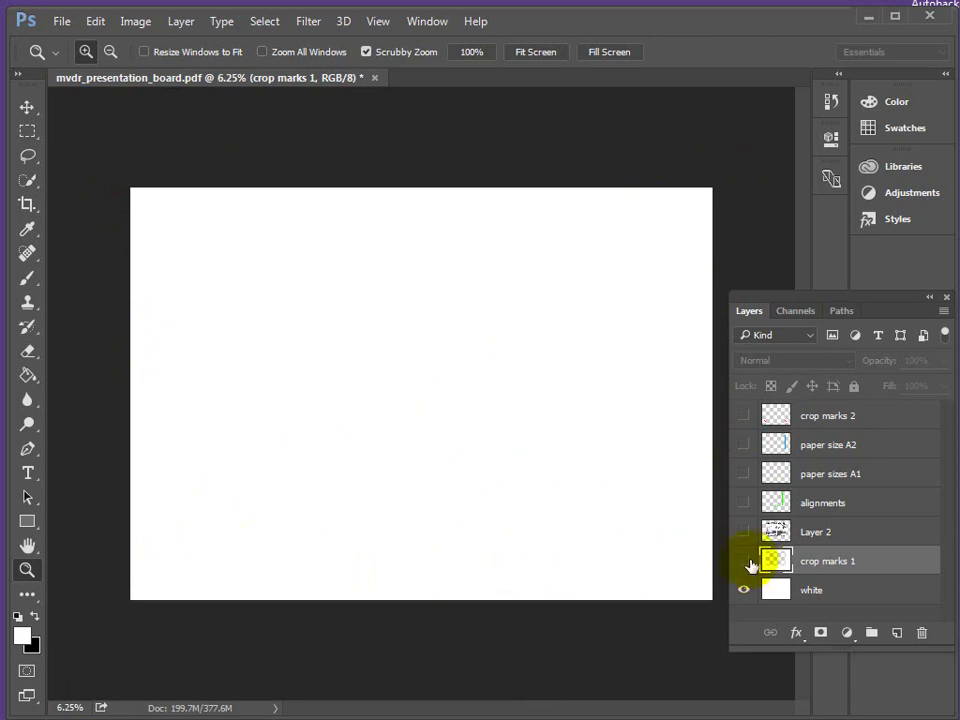
pyautogui.click(743, 474)
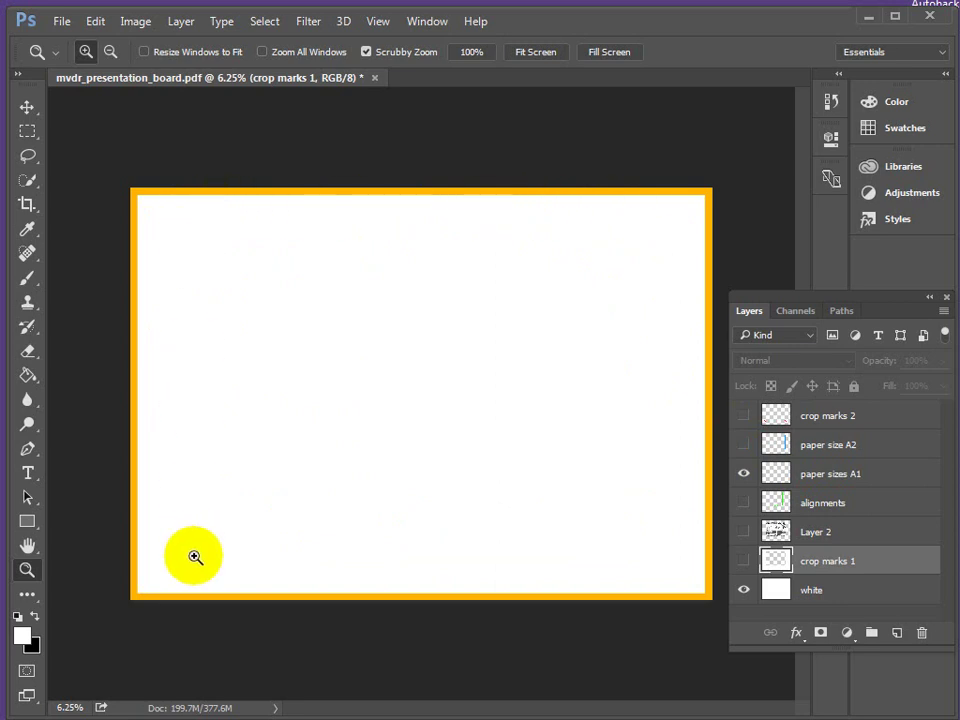
pyautogui.click(743, 445)
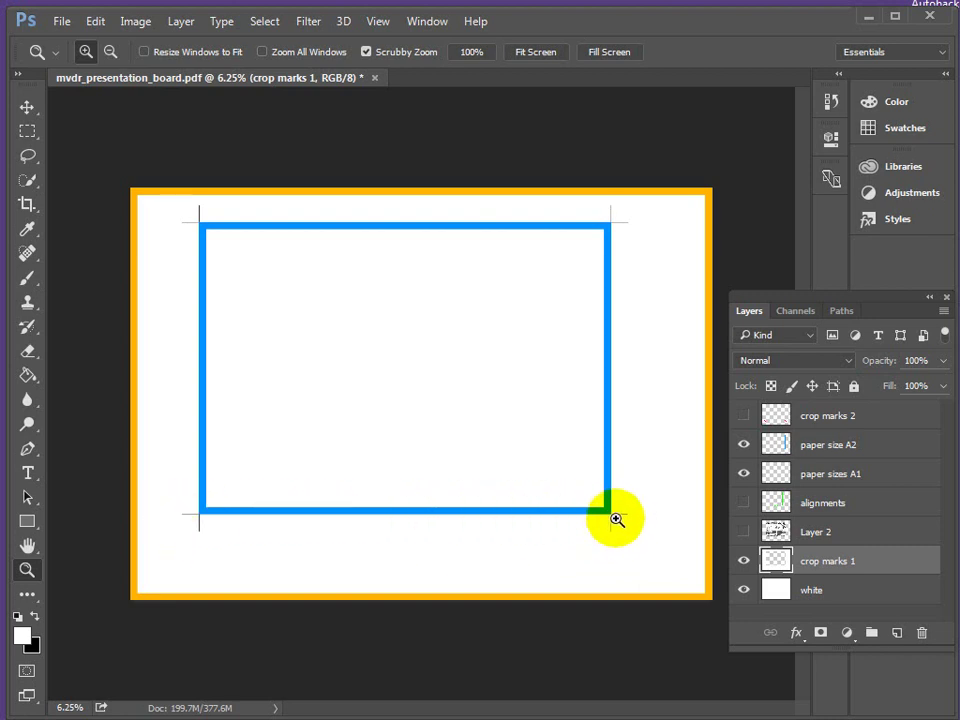
# Zoom in closely on the A2 frame's bottom-right crop mark.
pyautogui.click(617, 516)
pyautogui.click(619, 523)
pyautogui.click(609, 508)
pyautogui.click(609, 506)
pyautogui.click(609, 506)
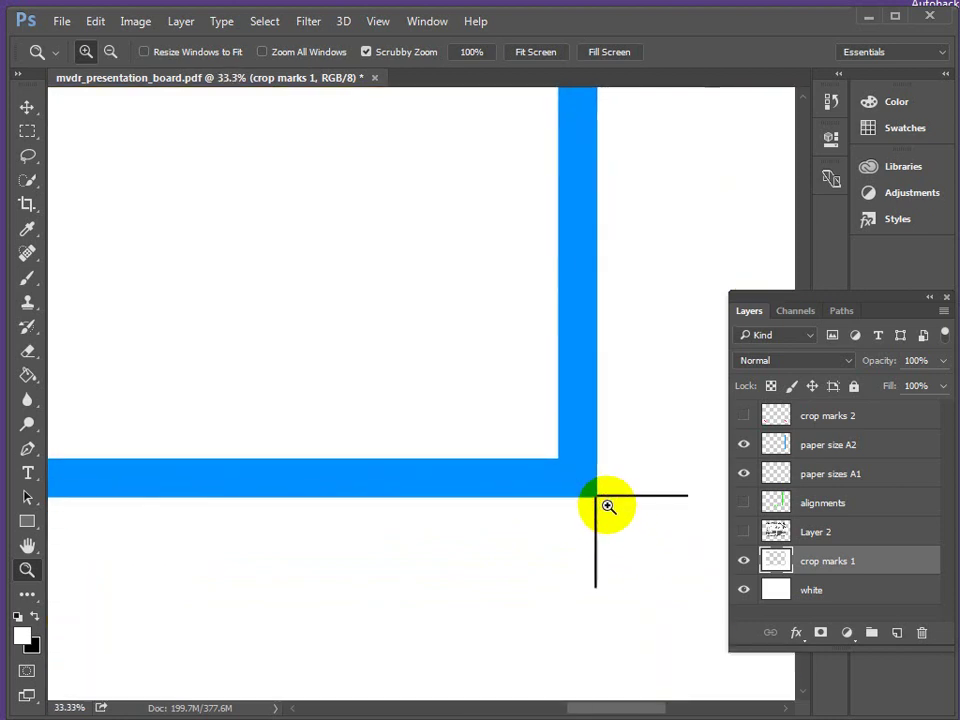
pyautogui.click(609, 508)
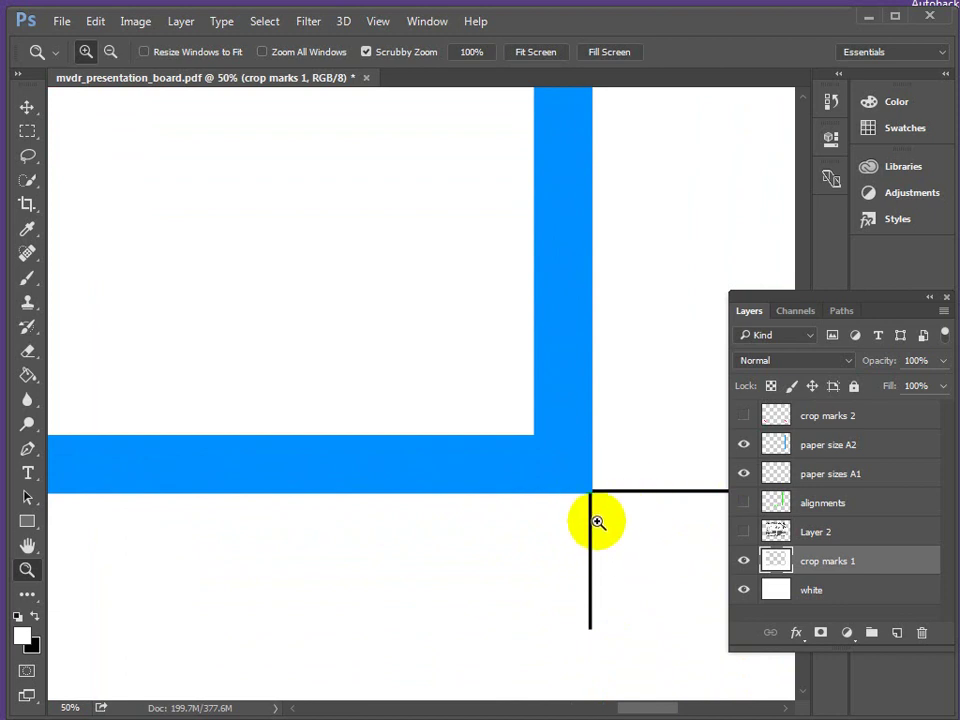
# Zoom back out to fit the whole board, then show the crop marks 2 layer's red circles.
pyautogui.keyDown('alt'); pyautogui.click(480, 400); pyautogui.keyUp('alt')
pyautogui.keyDown('alt'); pyautogui.click(405, 345); pyautogui.keyUp('alt')
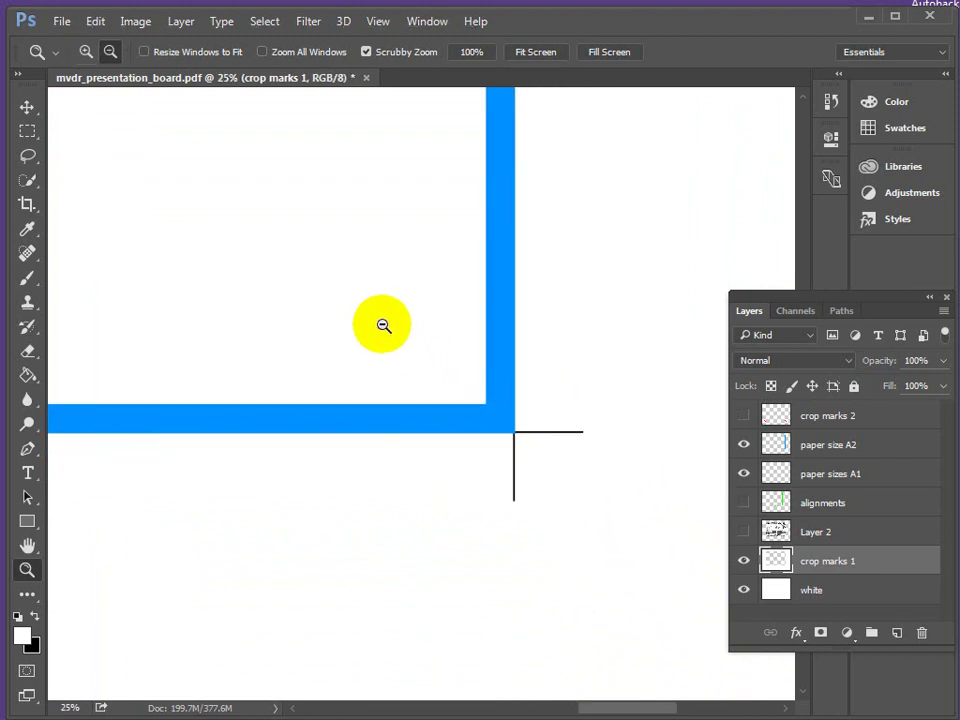
pyautogui.keyDown('alt'); pyautogui.click(375, 315); pyautogui.keyUp('alt')
pyautogui.keyDown('alt'); pyautogui.click(364, 306); pyautogui.keyUp('alt')
pyautogui.keyDown('alt'); pyautogui.click(340, 295); pyautogui.keyUp('alt')
pyautogui.keyDown('alt'); pyautogui.click(300, 275); pyautogui.keyUp('alt')
pyautogui.keyDown('alt'); pyautogui.click(290, 268); pyautogui.keyUp('alt')
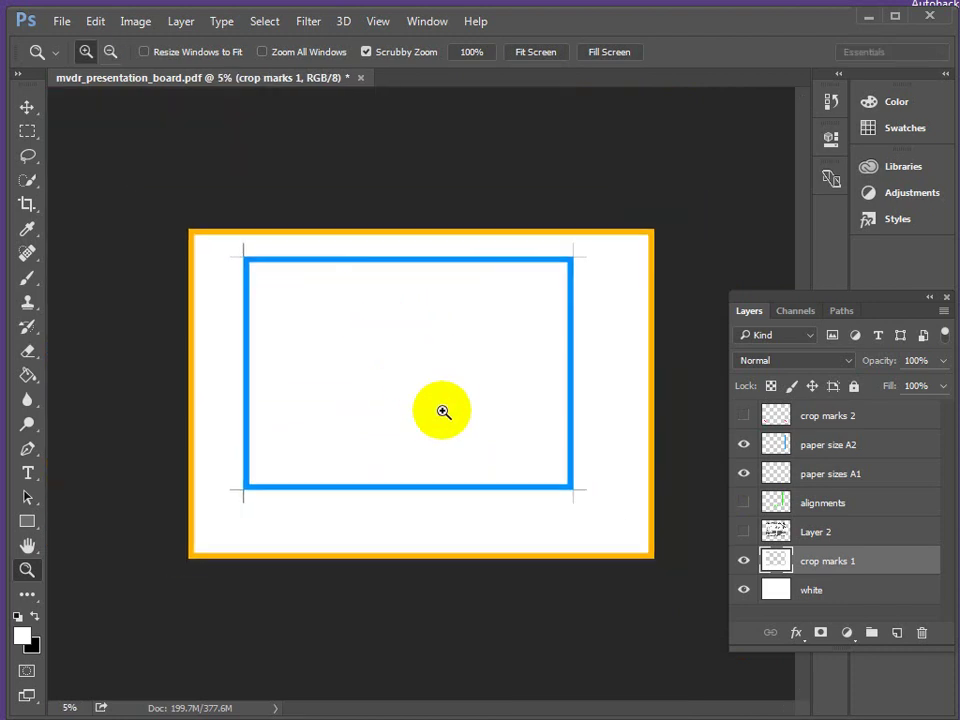
pyautogui.click(434, 406)
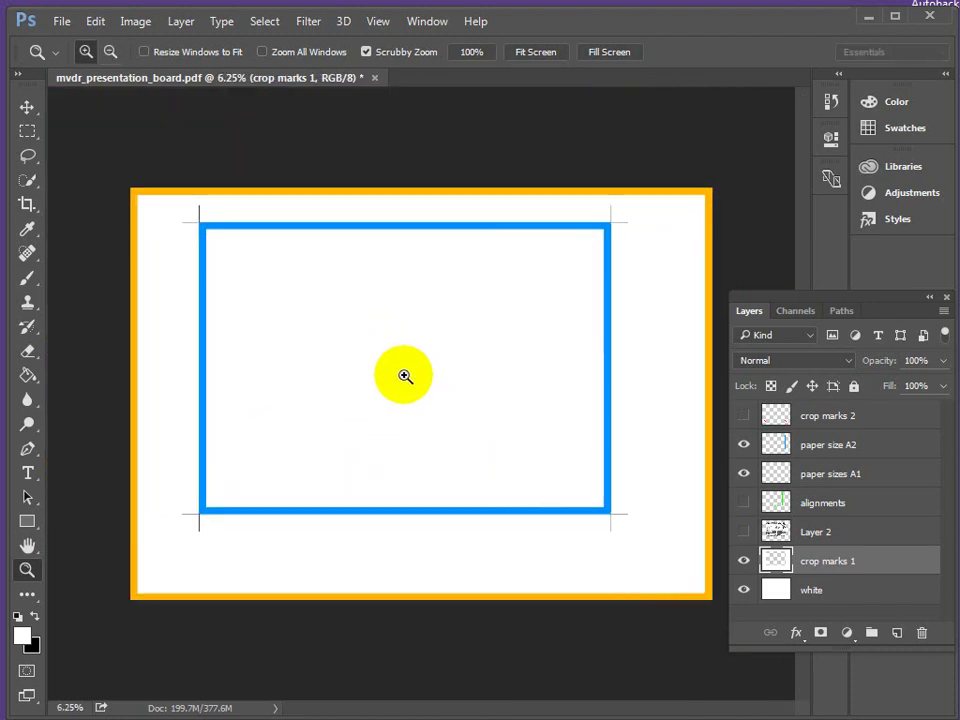
pyautogui.click(405, 377)
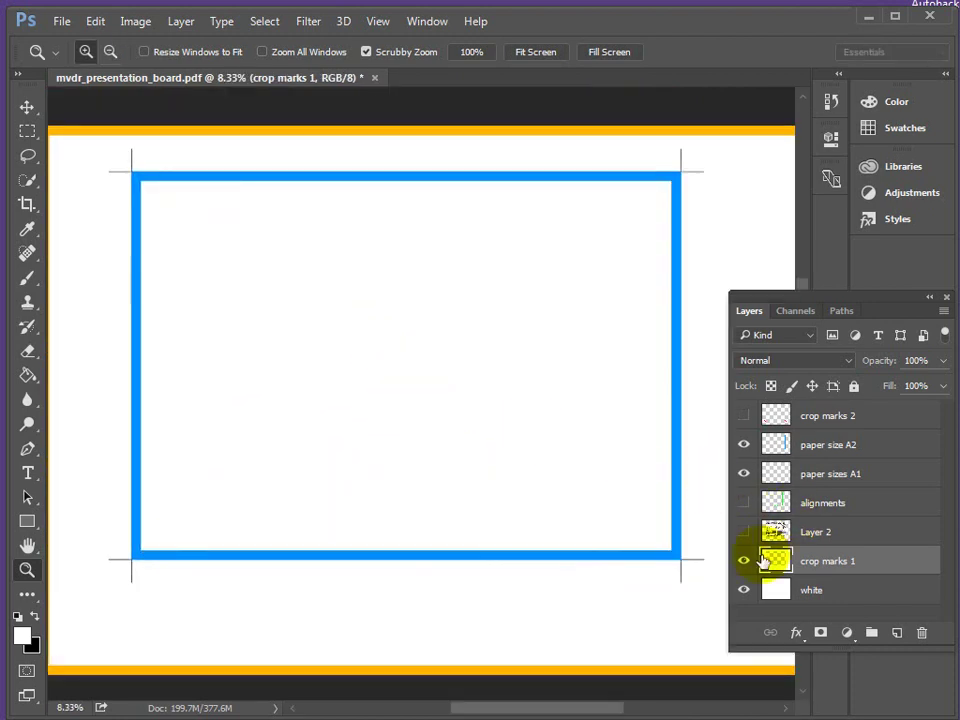
pyautogui.click(745, 416)
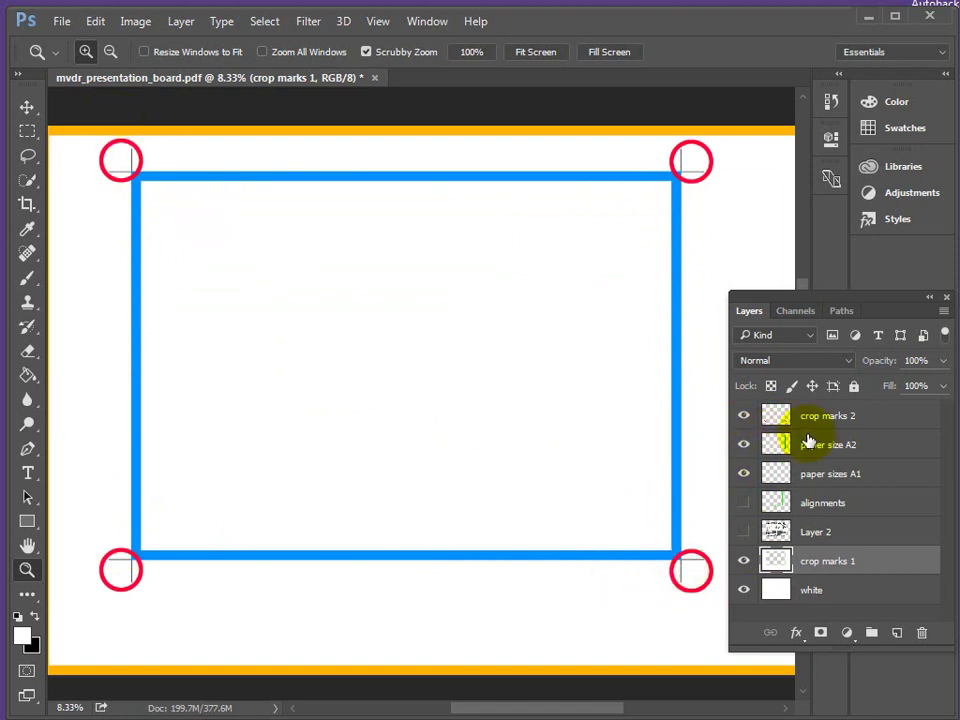
# Show Layer 2's artwork, hide paper size A2 and crop marks 2, and turn alignments on.
pyautogui.click(743, 532)
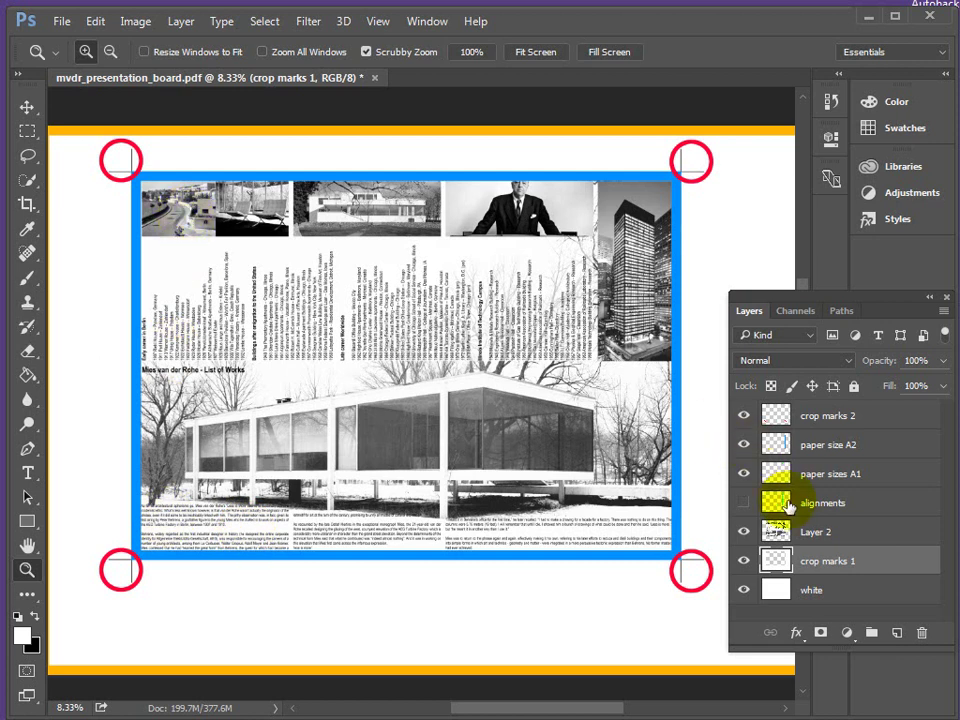
pyautogui.click(743, 445)
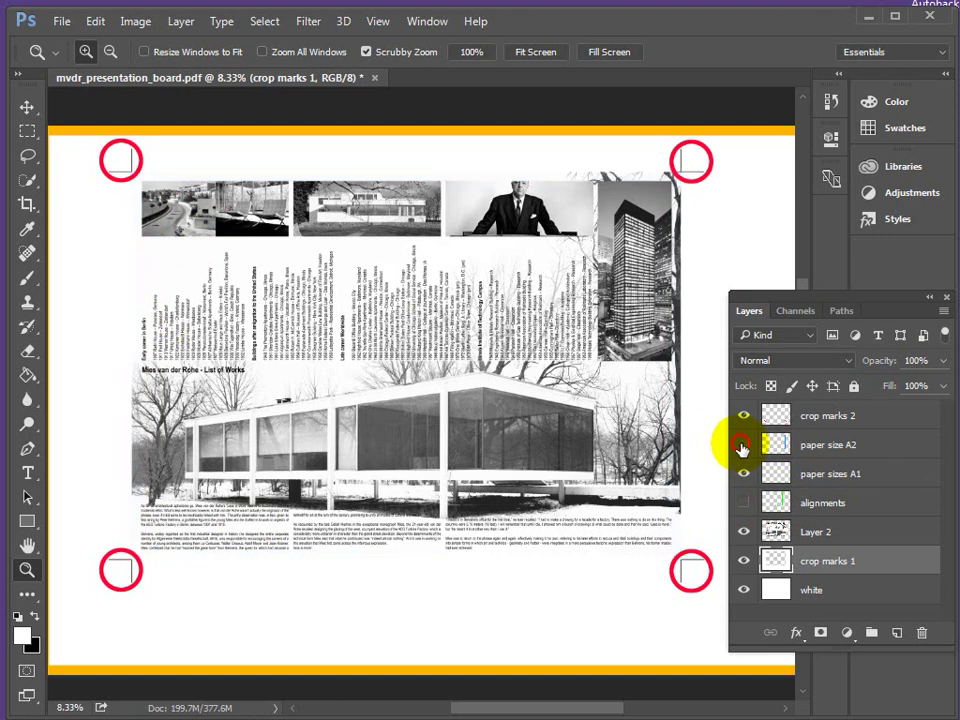
pyautogui.click(744, 415)
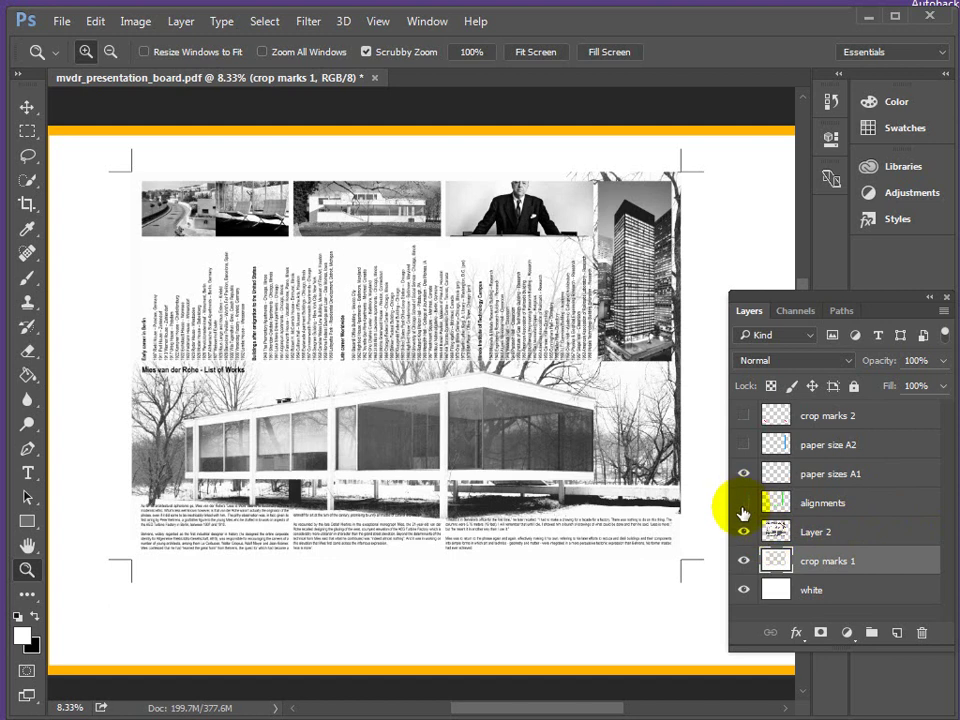
pyautogui.click(743, 503)
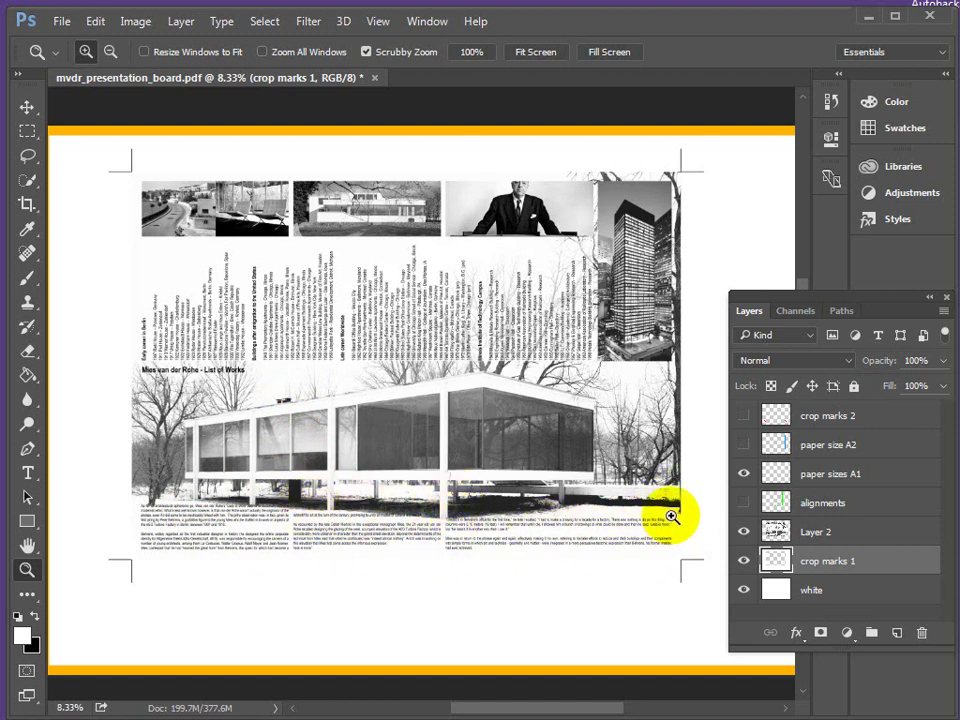
pyautogui.click(744, 503)
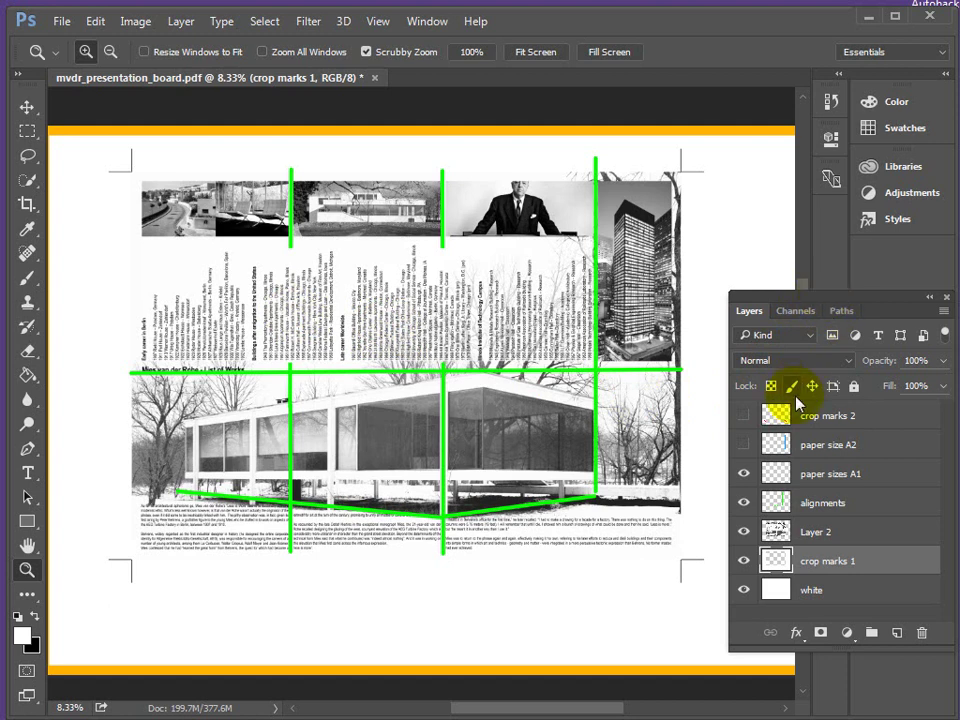
# Hide the alignments layer and switch from Photoshop to InDesign.
pyautogui.click(743, 506)
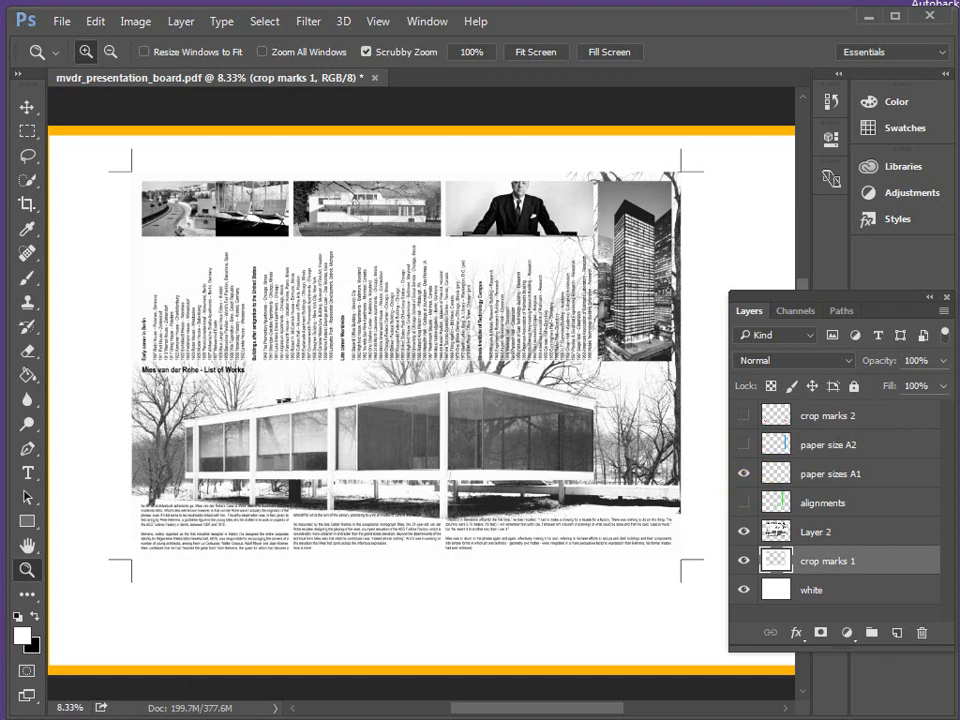
pyautogui.click(866, 707)
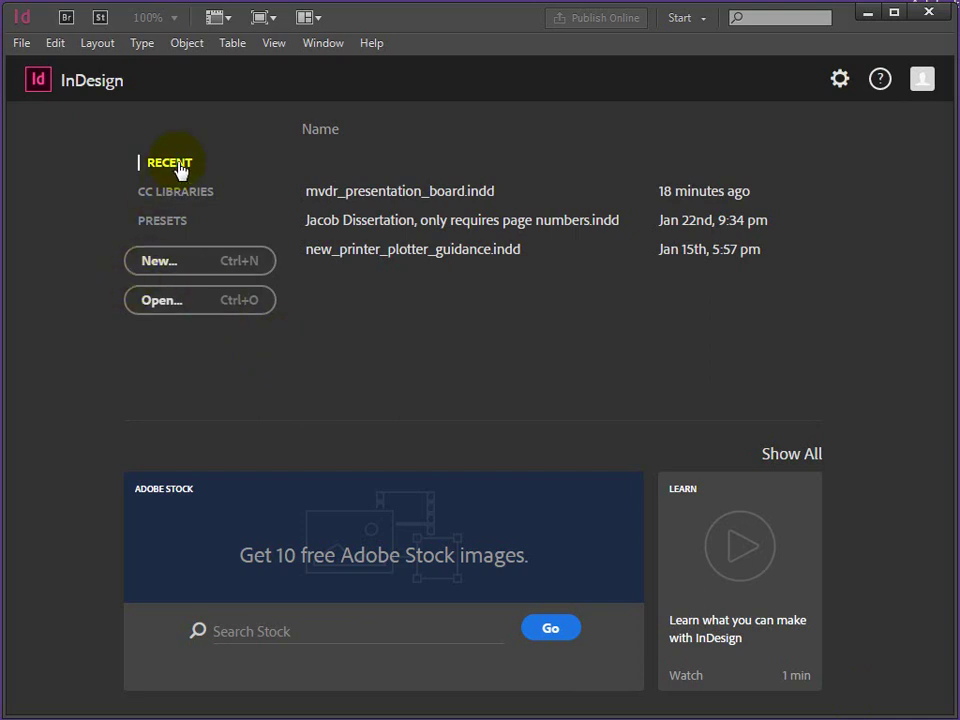
# Open mvdr_presentation_board.indd from recent files and zoom out to view the board layout.
pyautogui.click(389, 201)
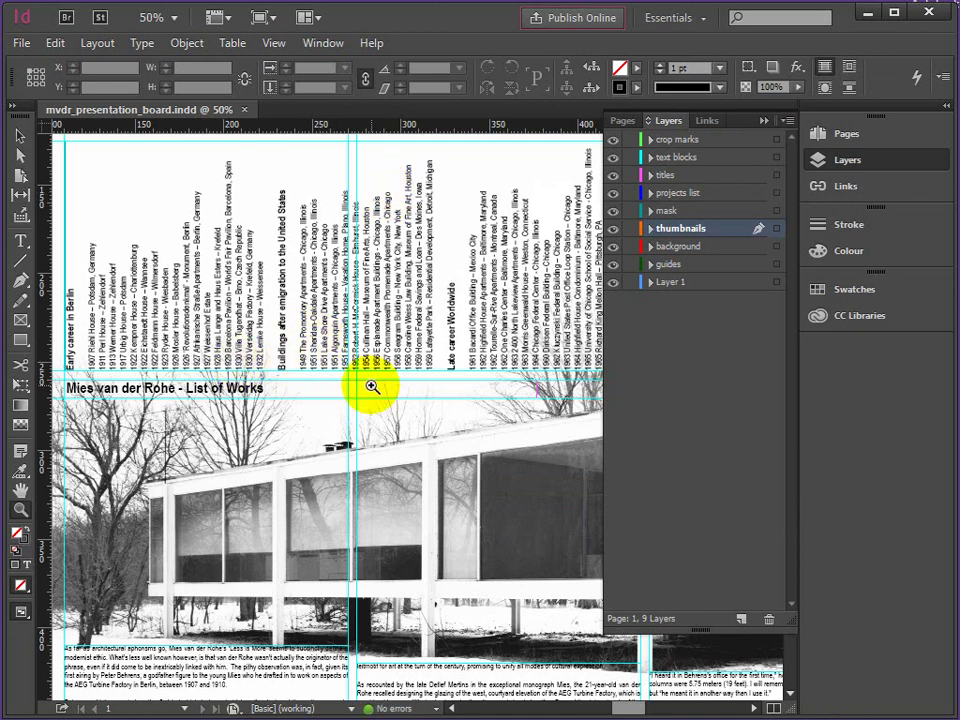
pyautogui.keyDown('alt'); pyautogui.click(421, 386); pyautogui.keyUp('alt')
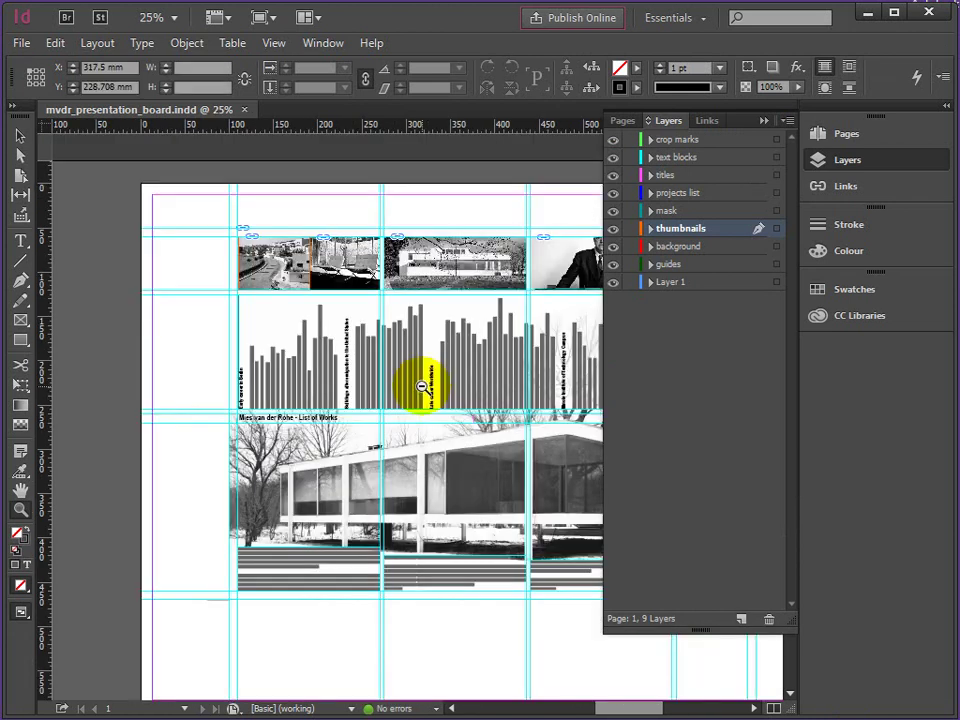
pyautogui.keyDown('alt'); pyautogui.click(421, 386); pyautogui.keyUp('alt')
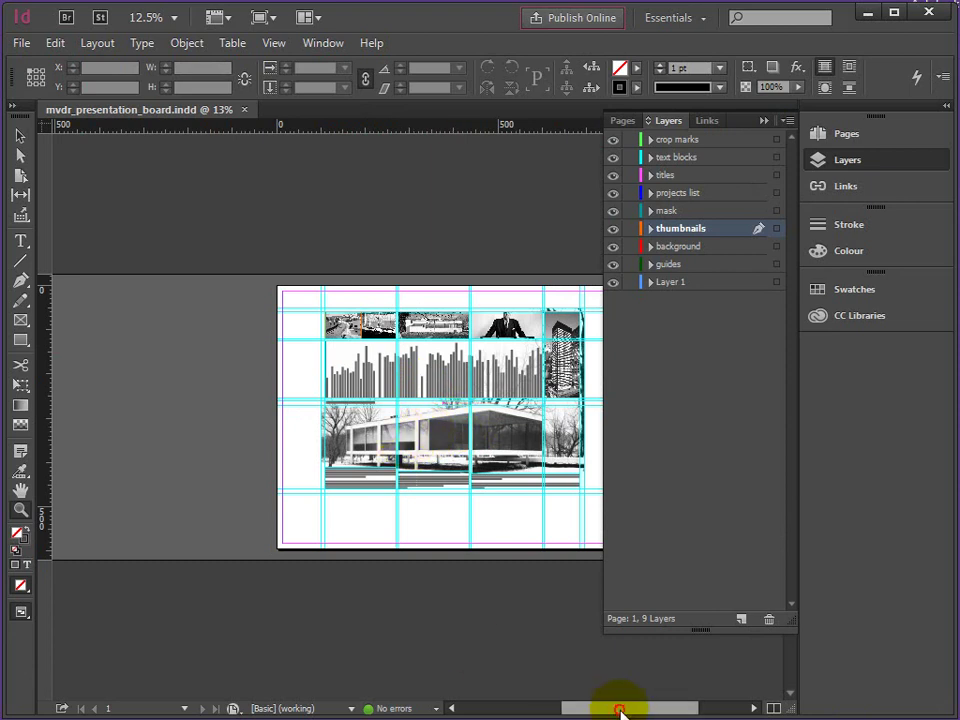
pyautogui.moveTo(619, 710); pyautogui.dragTo(643, 707)
pyautogui.click(364, 435)
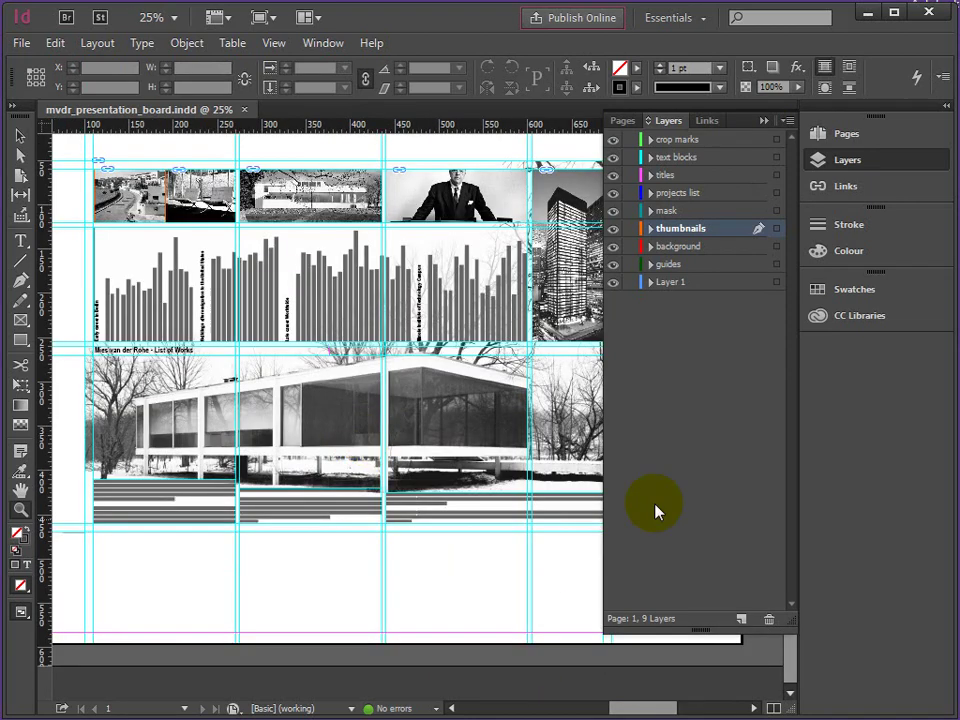
pyautogui.click(764, 120)
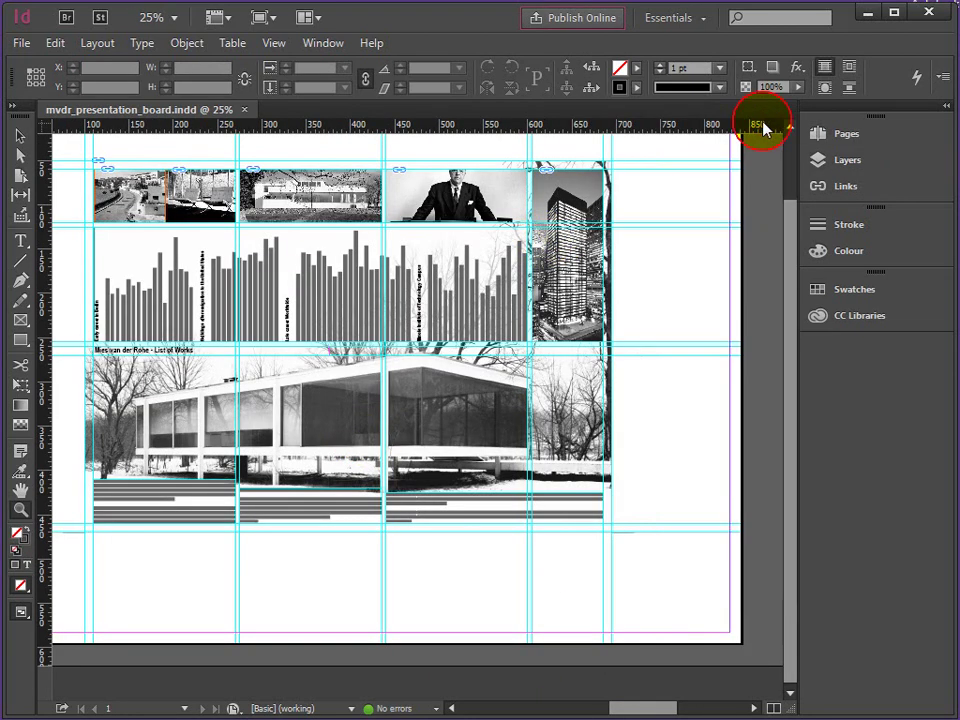
pyautogui.click(848, 164)
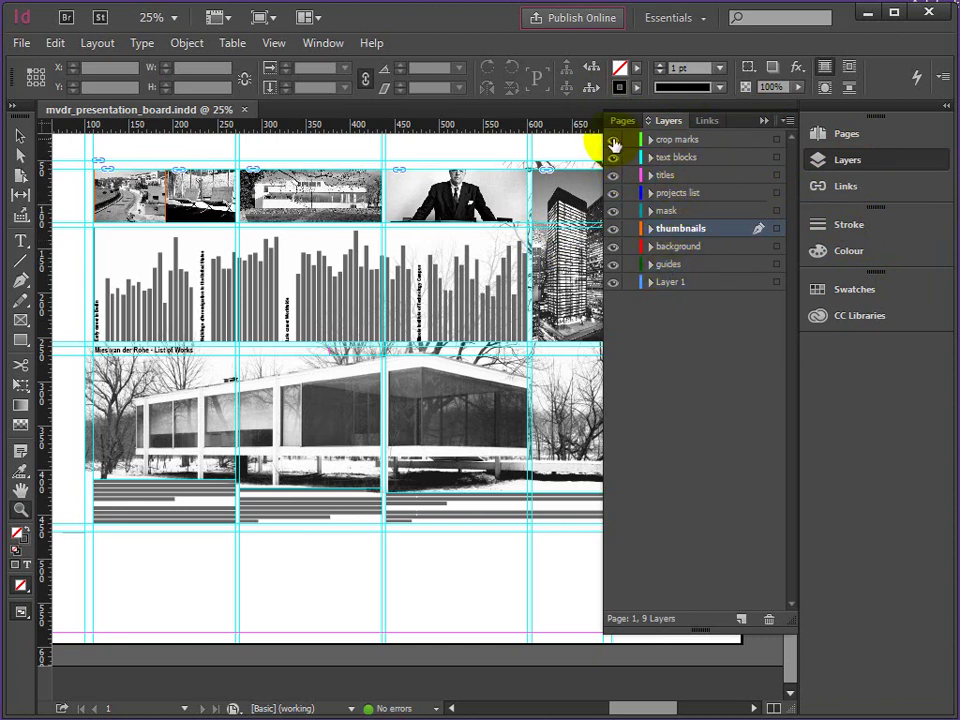
# Hide the crop marks, text, titles, projects list and mask layers, keeping thumbnails and background visible.
pyautogui.moveTo(613, 146); pyautogui.dragTo(611, 221)
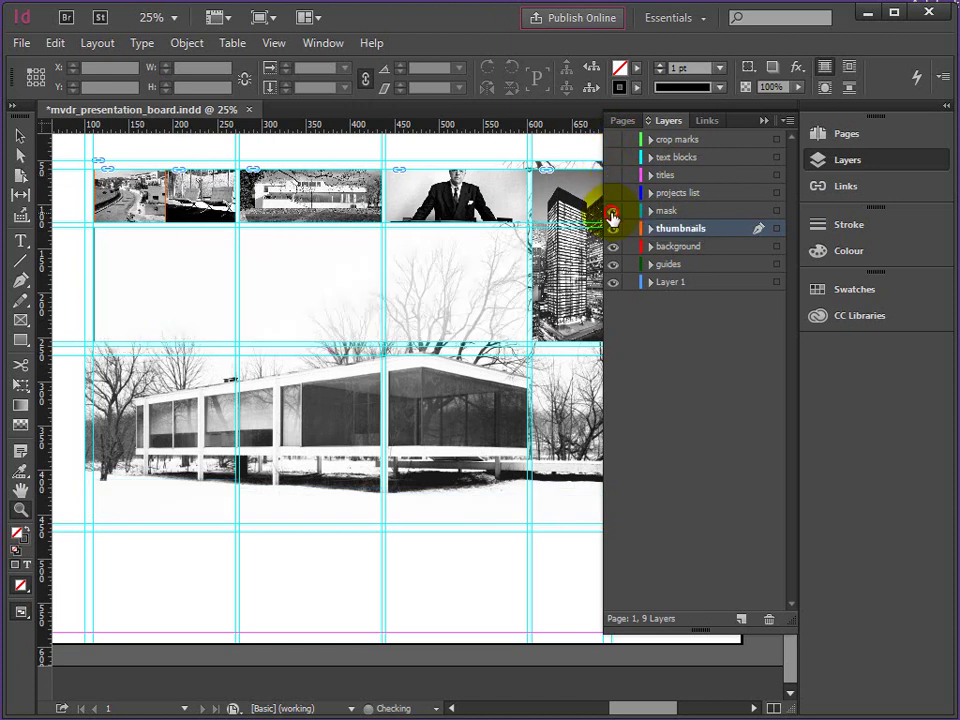
pyautogui.click(612, 214)
pyautogui.click(613, 212)
pyautogui.click(613, 230)
pyautogui.click(613, 247)
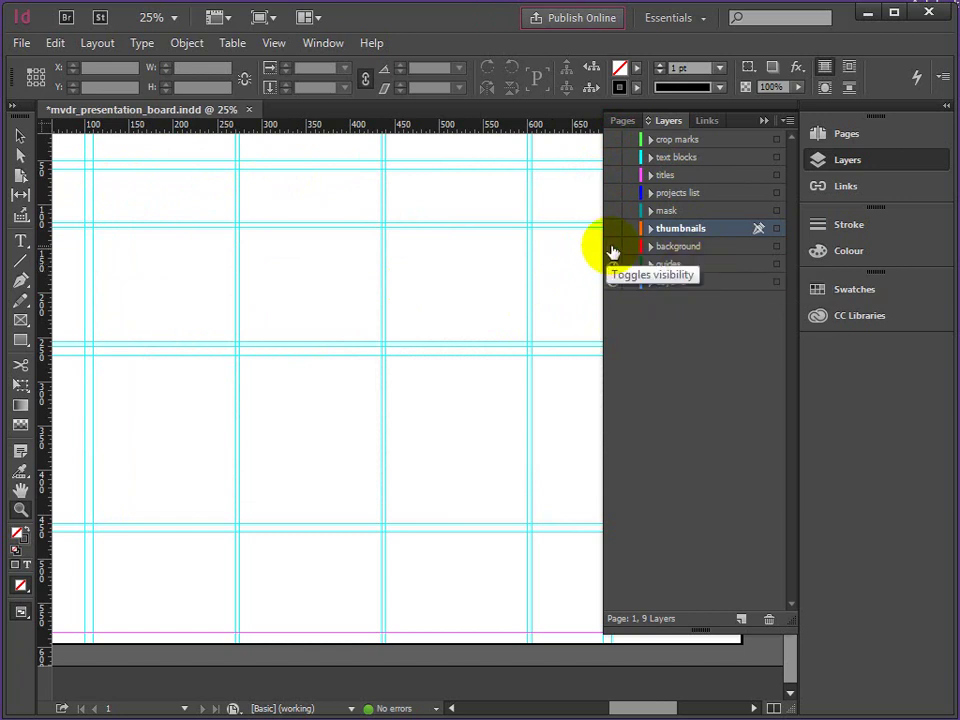
pyautogui.click(613, 246)
pyautogui.click(613, 228)
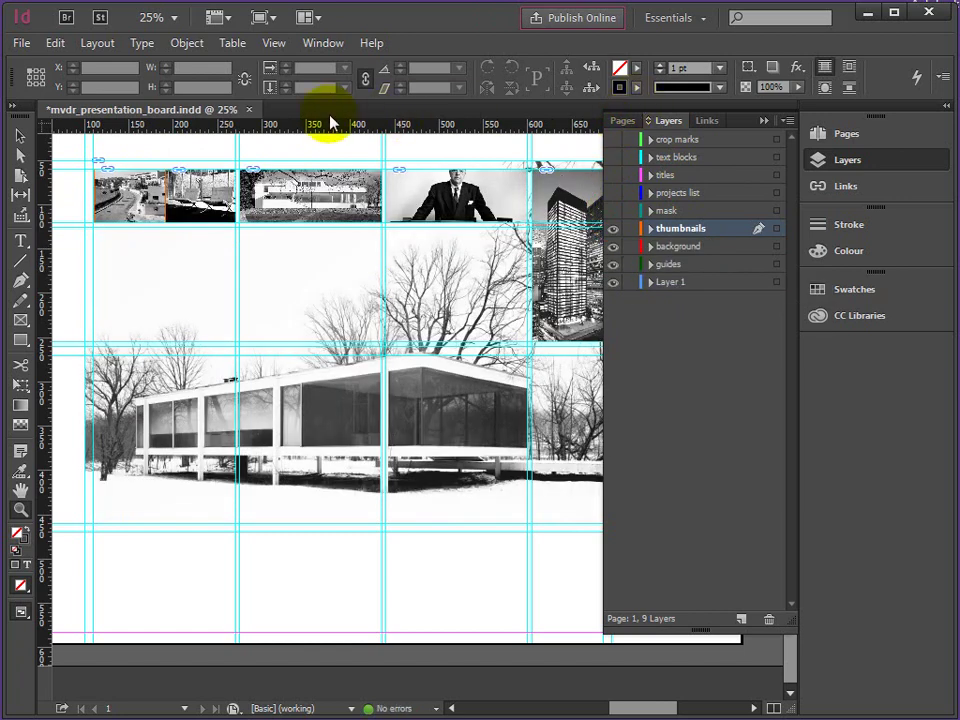
# Close the board without saving and start a new A1 840 × 594 mm document without facing pages.
pyautogui.click(249, 110)
pyautogui.click(578, 393)
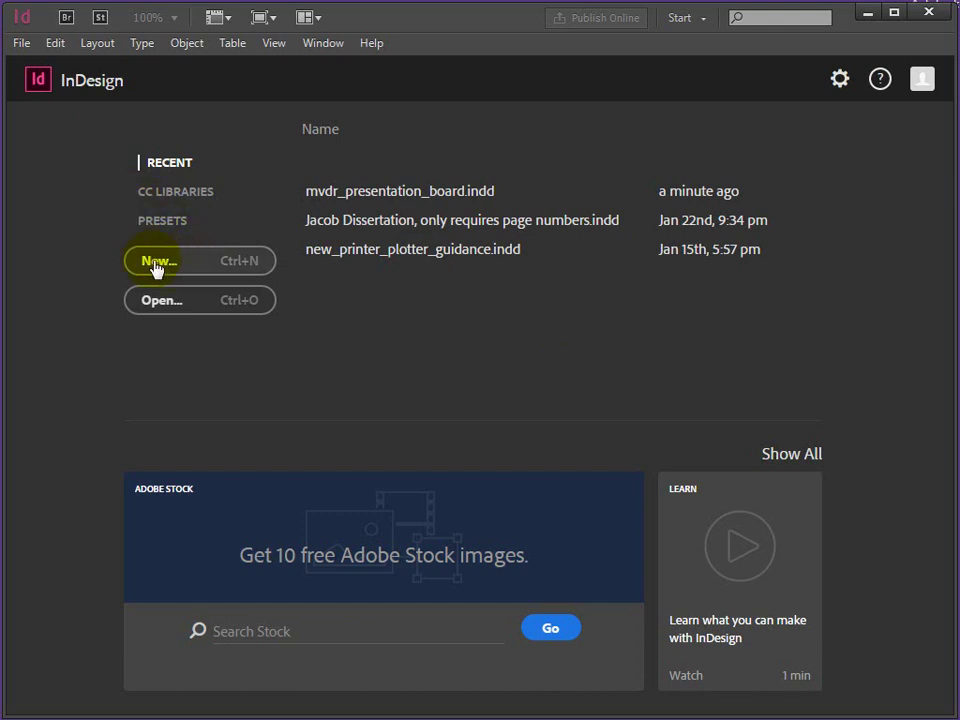
pyautogui.click(155, 266)
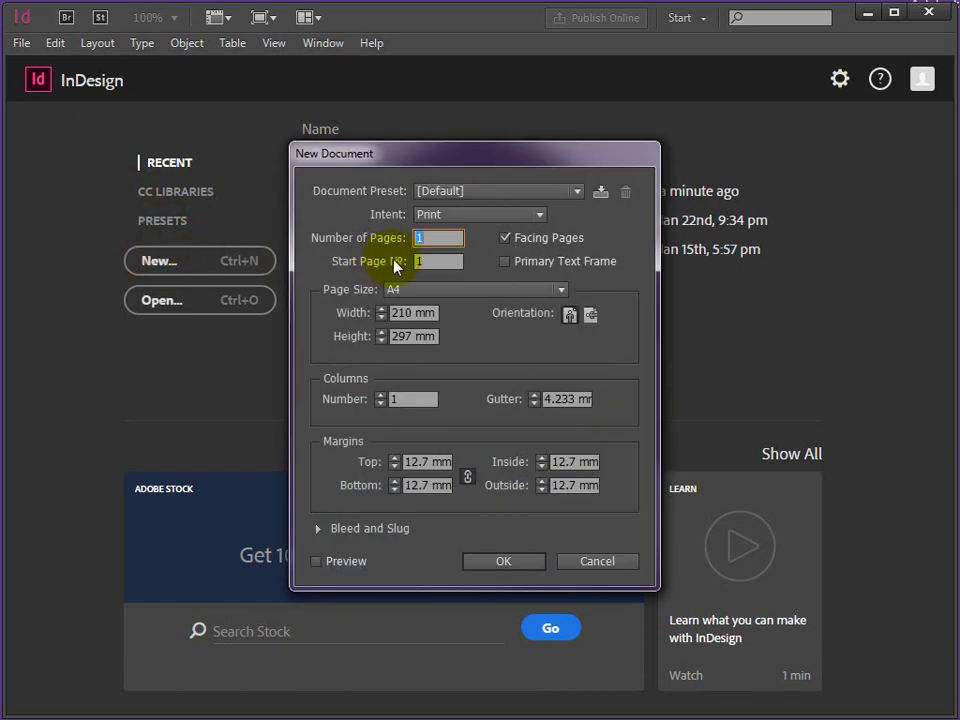
pyautogui.click(563, 291)
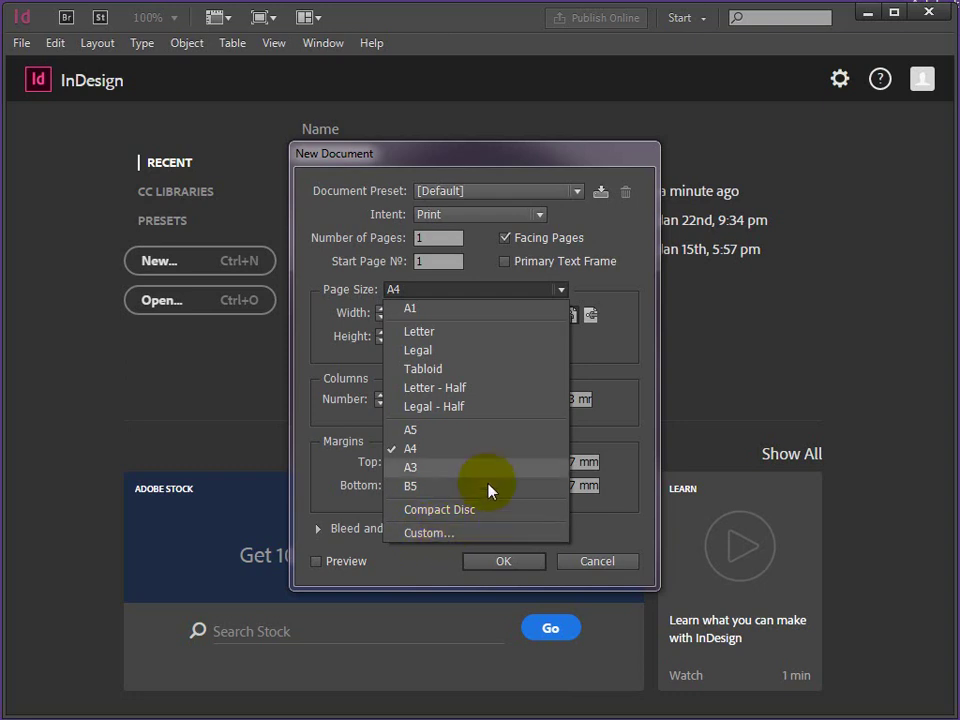
pyautogui.click(413, 311)
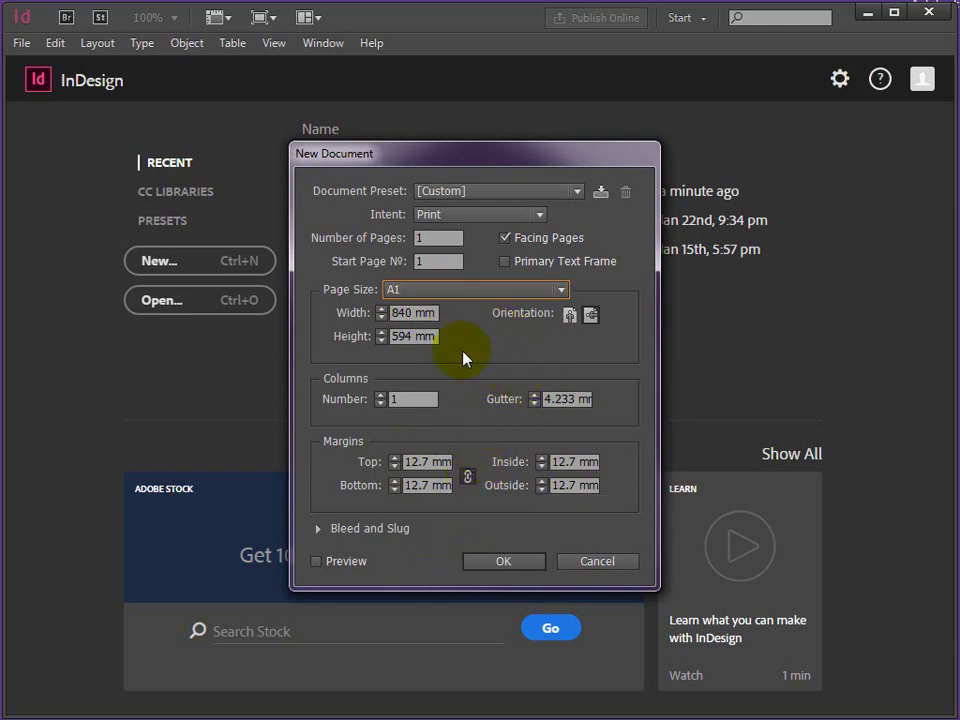
pyautogui.click(505, 240)
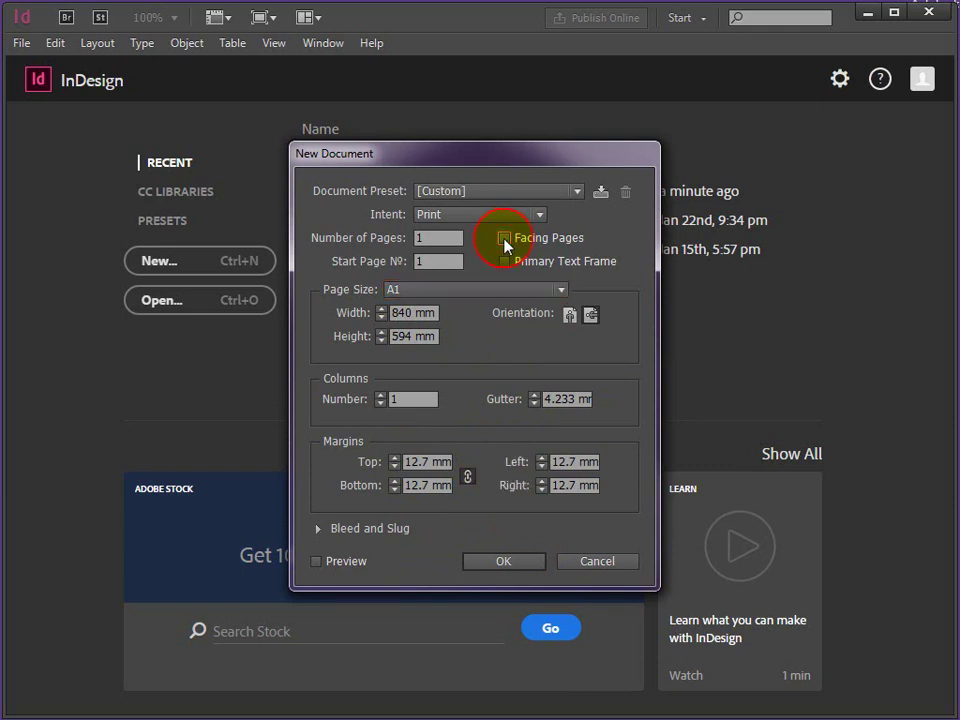
# Create the new single-page A1 landscape document.
pyautogui.click(502, 562)
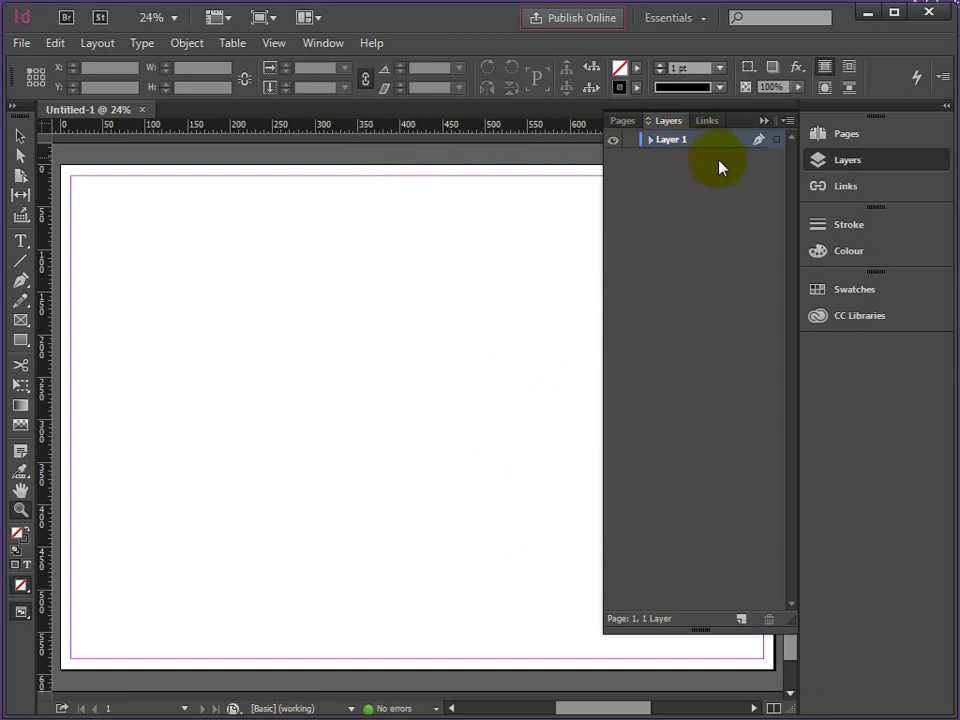
# Create Layer 2, rename it GUIDES, and collapse the Layers panel.
pyautogui.click(741, 620)
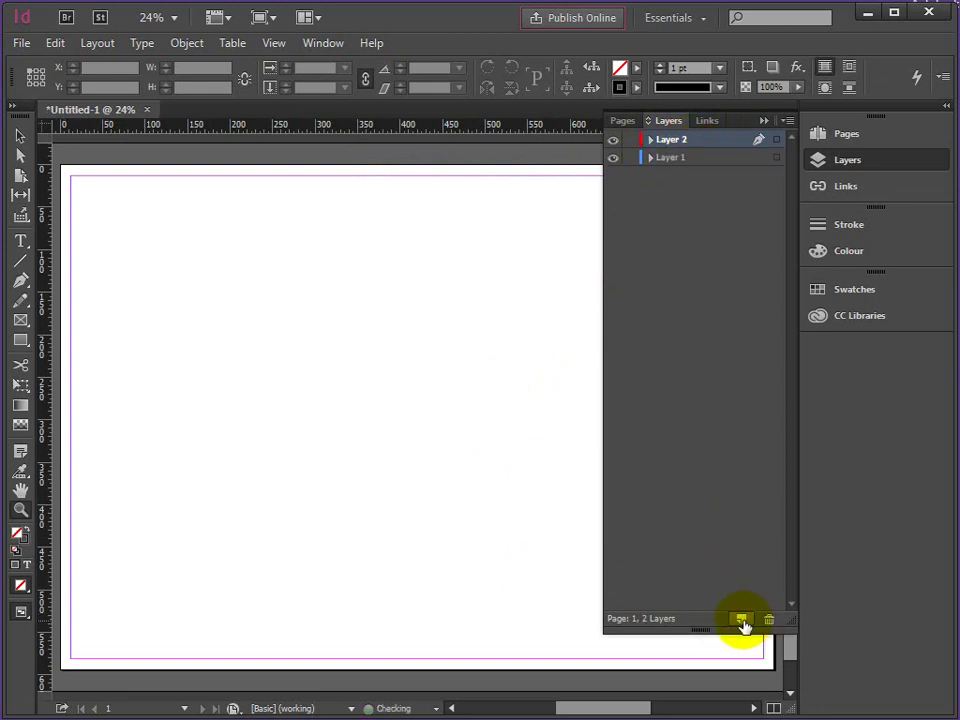
pyautogui.doubleClick(672, 140)
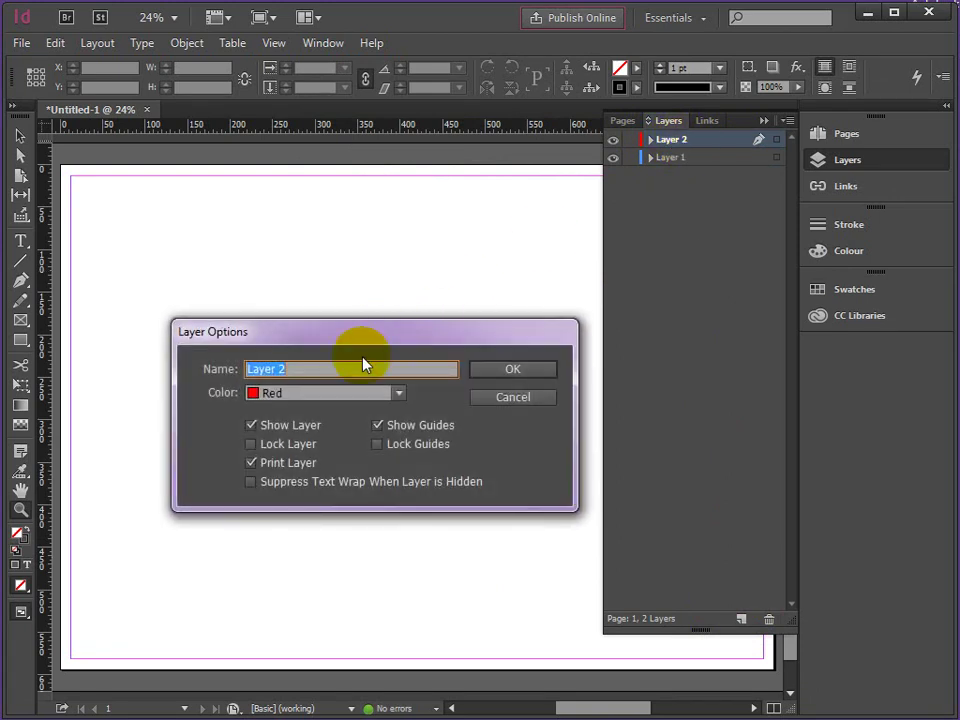
pyautogui.write('GUIDES')
pyautogui.click(514, 370)
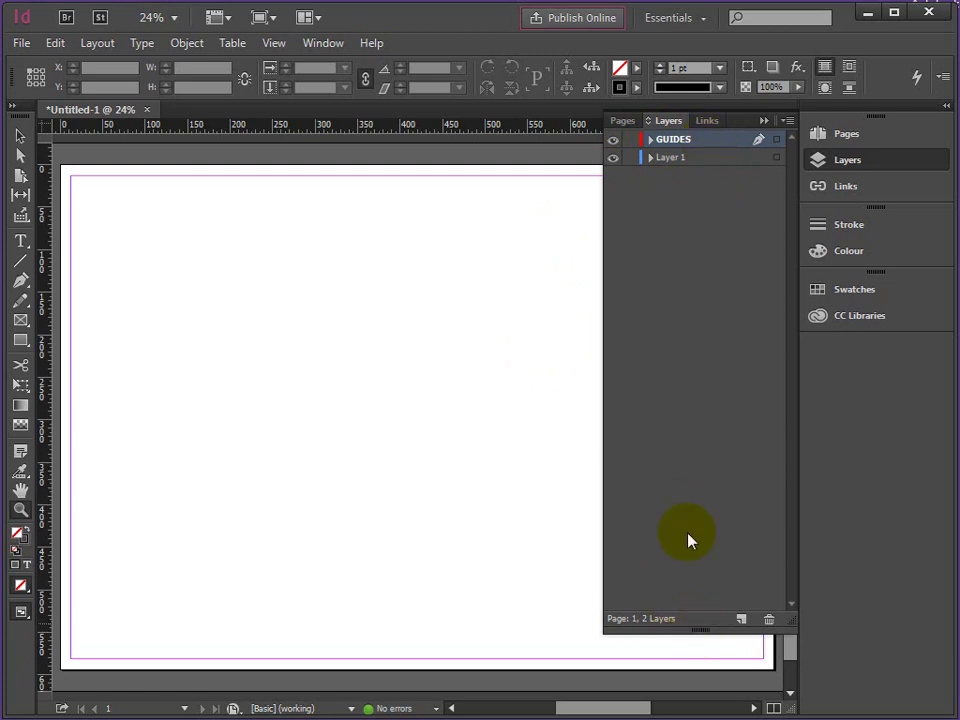
pyautogui.click(764, 122)
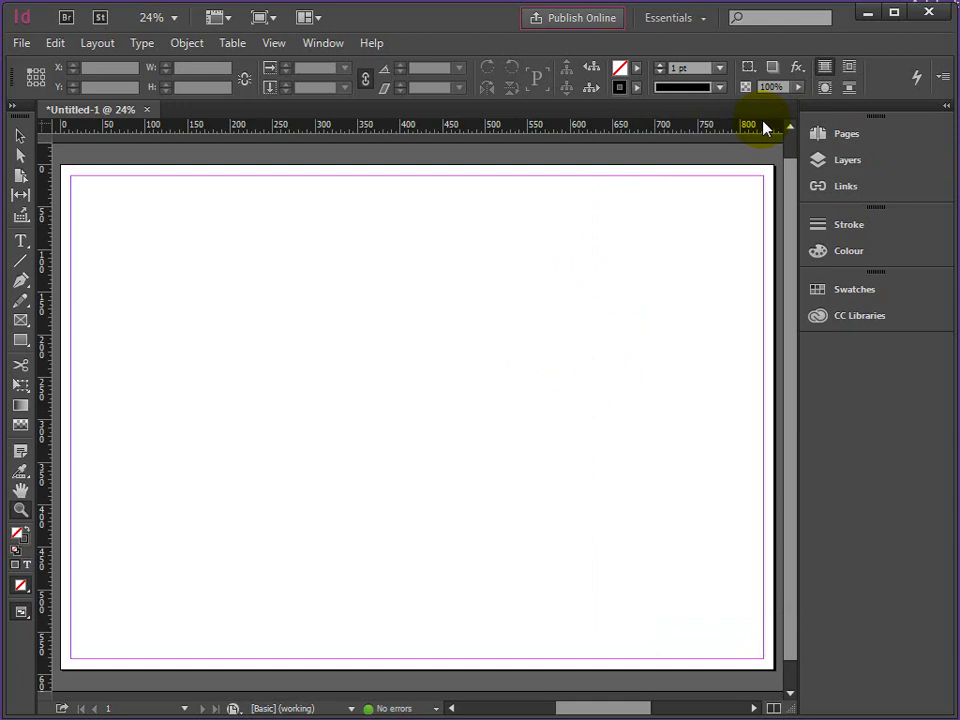
# Choose the Selection tool from the Tools panel.
pyautogui.click(20, 136)
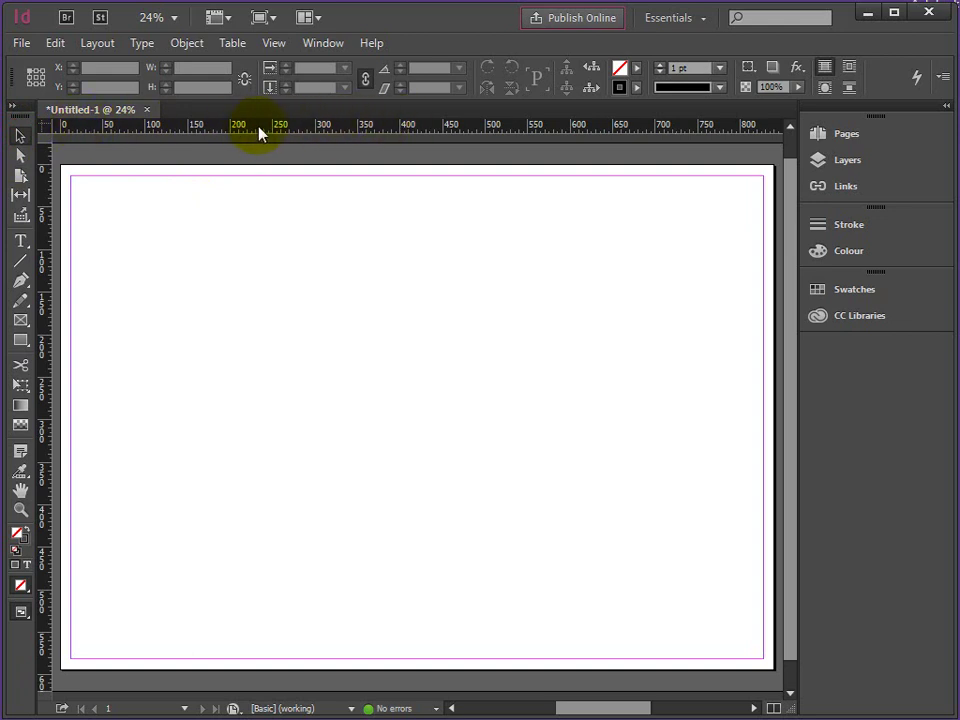
# Add a horizontal guide from the top ruler and position it at Y 50 mm.
pyautogui.moveTo(256, 131); pyautogui.dragTo(277, 226)
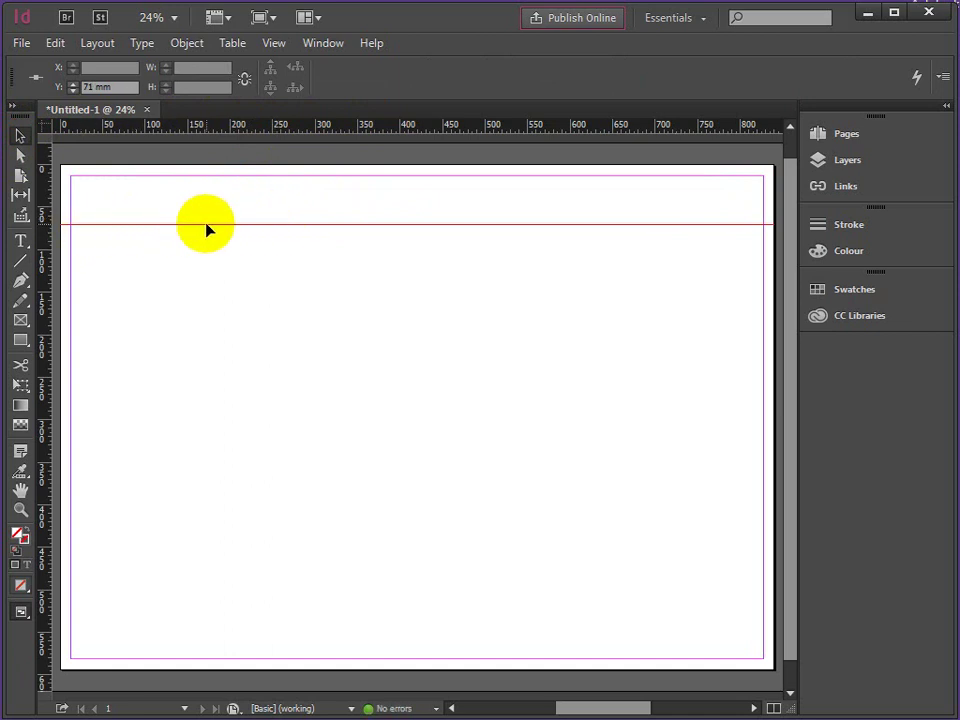
pyautogui.click(154, 252)
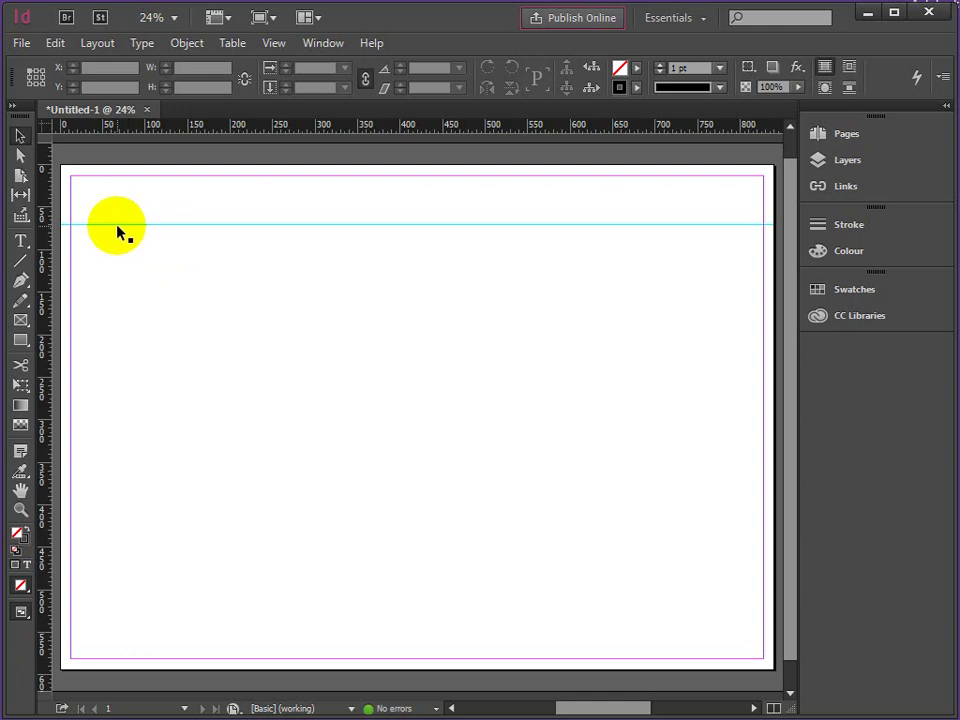
pyautogui.click(117, 232)
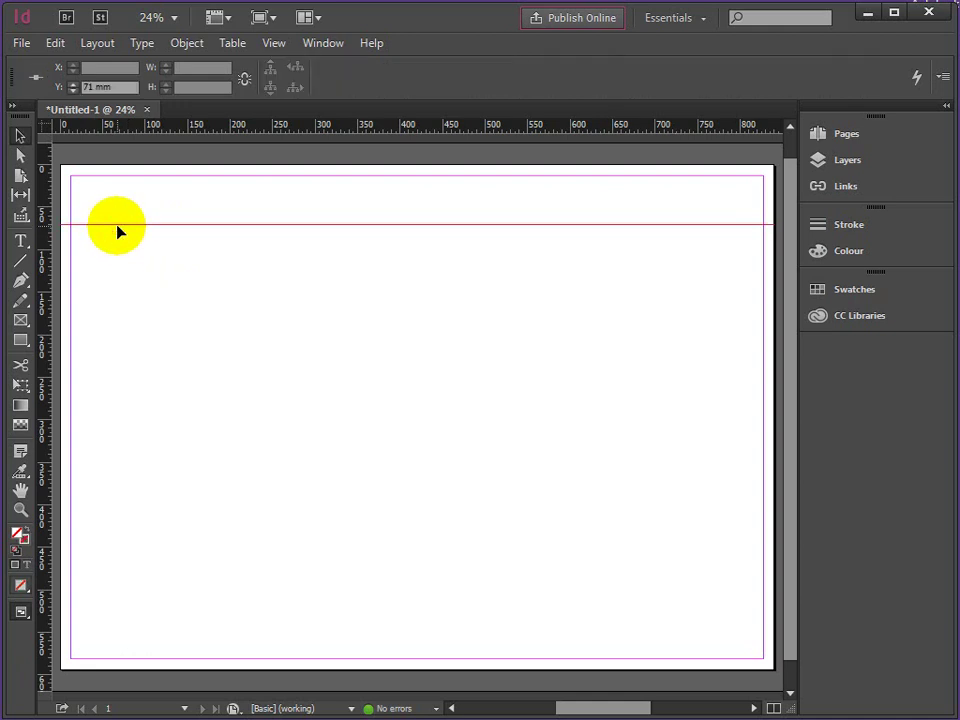
pyautogui.moveTo(92, 87); pyautogui.dragTo(115, 87)
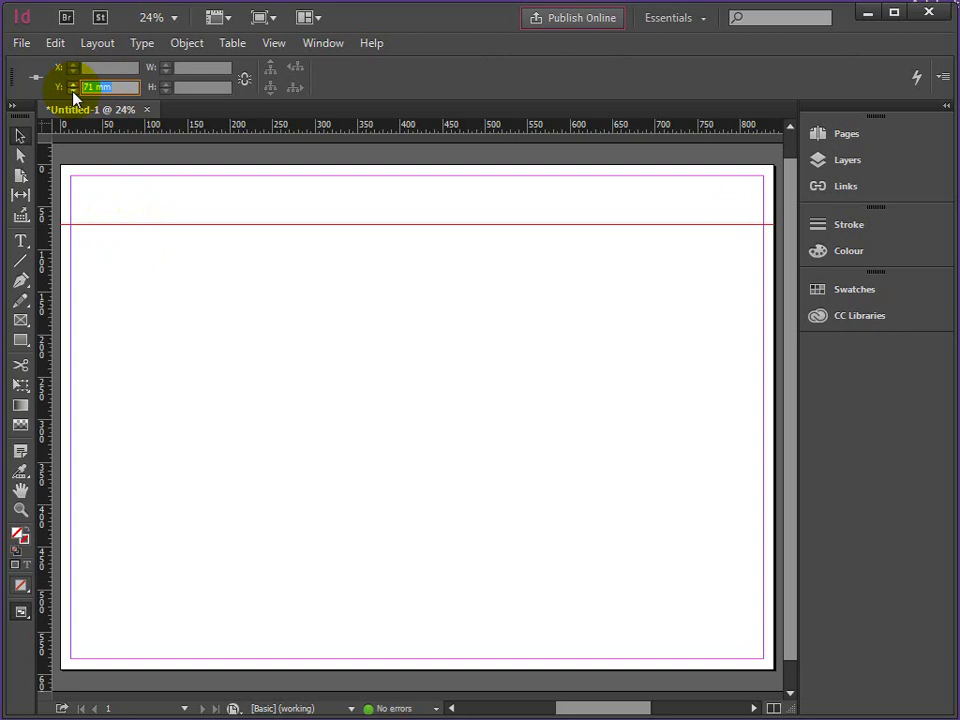
pyautogui.write('50')
pyautogui.press('Return')
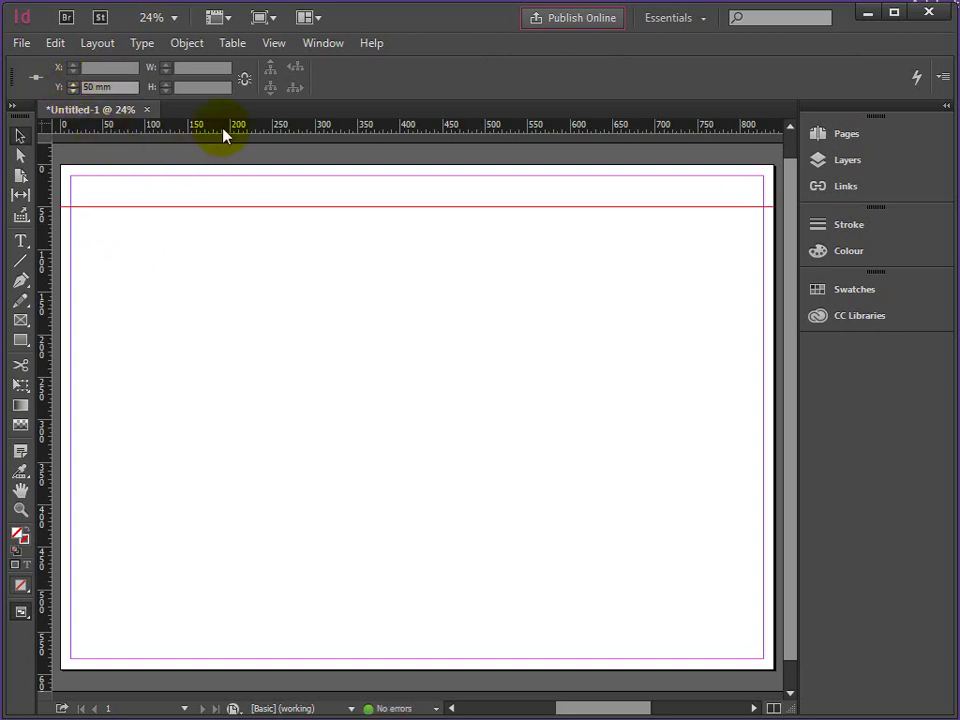
# Add a second horizontal guide and position it at Y 470 mm.
pyautogui.moveTo(222, 124); pyautogui.dragTo(220, 307)
pyautogui.click(100, 87)
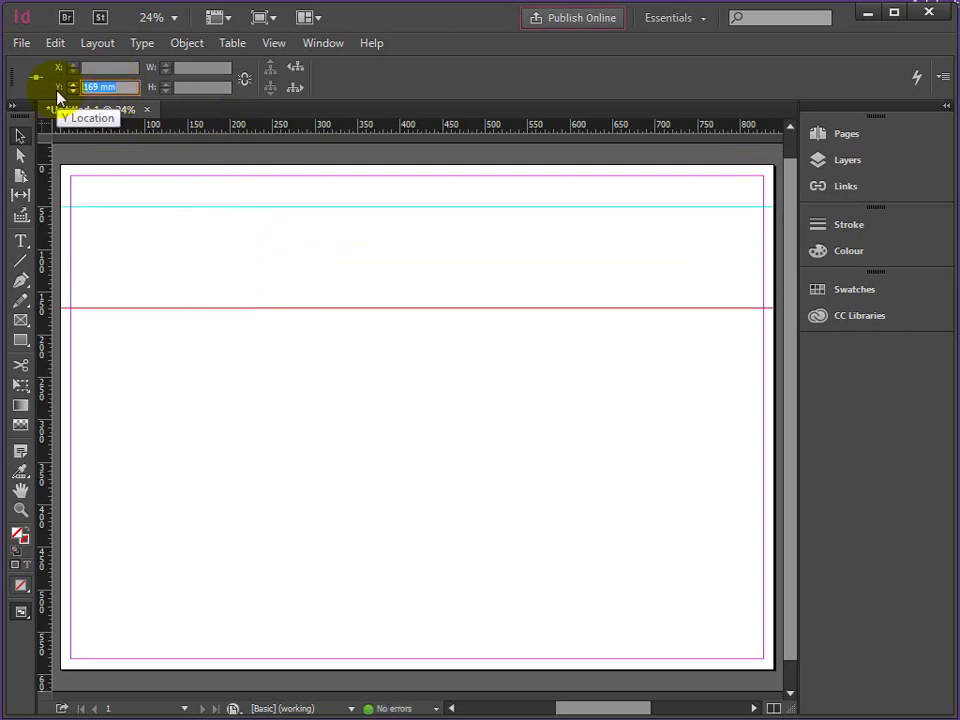
pyautogui.write('470')
pyautogui.press('Return')
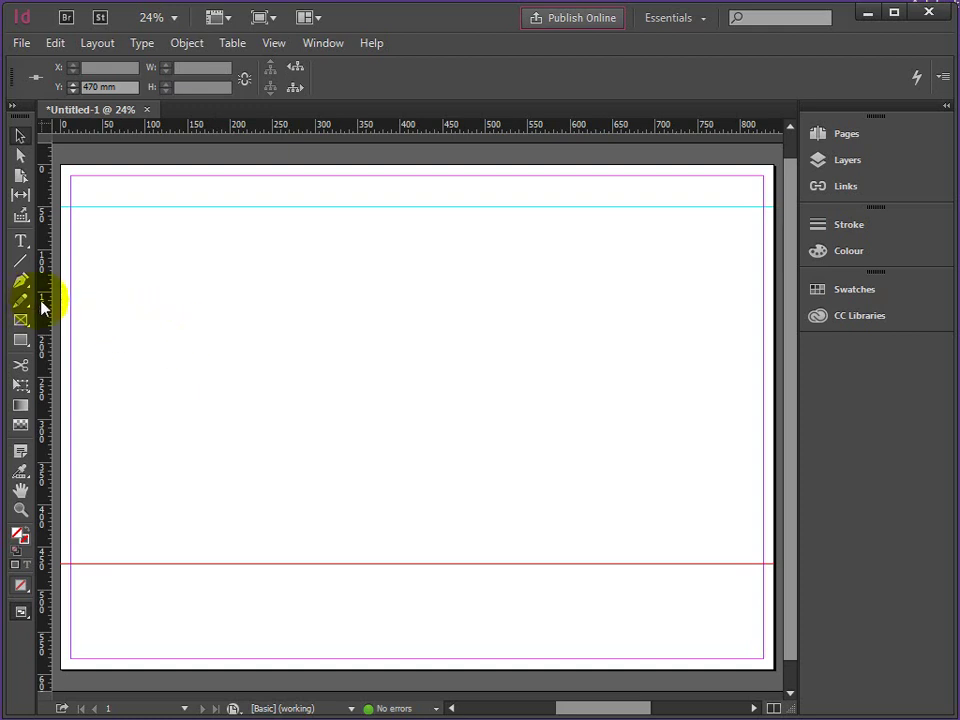
# Add a vertical guide from the left ruler and position it at X 100 mm.
pyautogui.moveTo(43, 304); pyautogui.dragTo(128, 296)
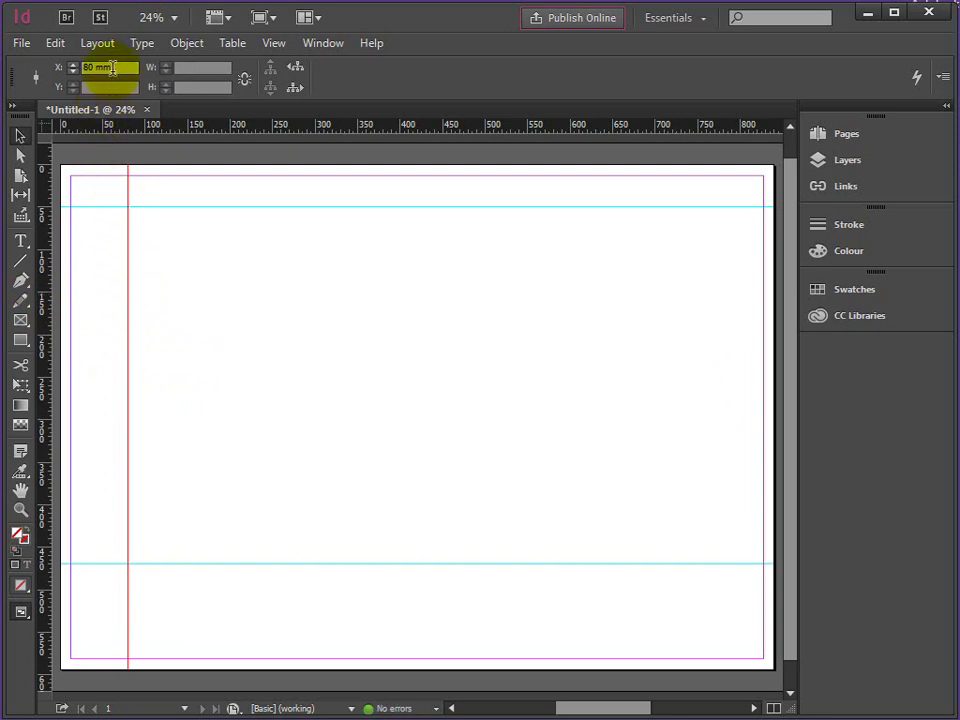
pyautogui.click(71, 67)
pyautogui.write('100')
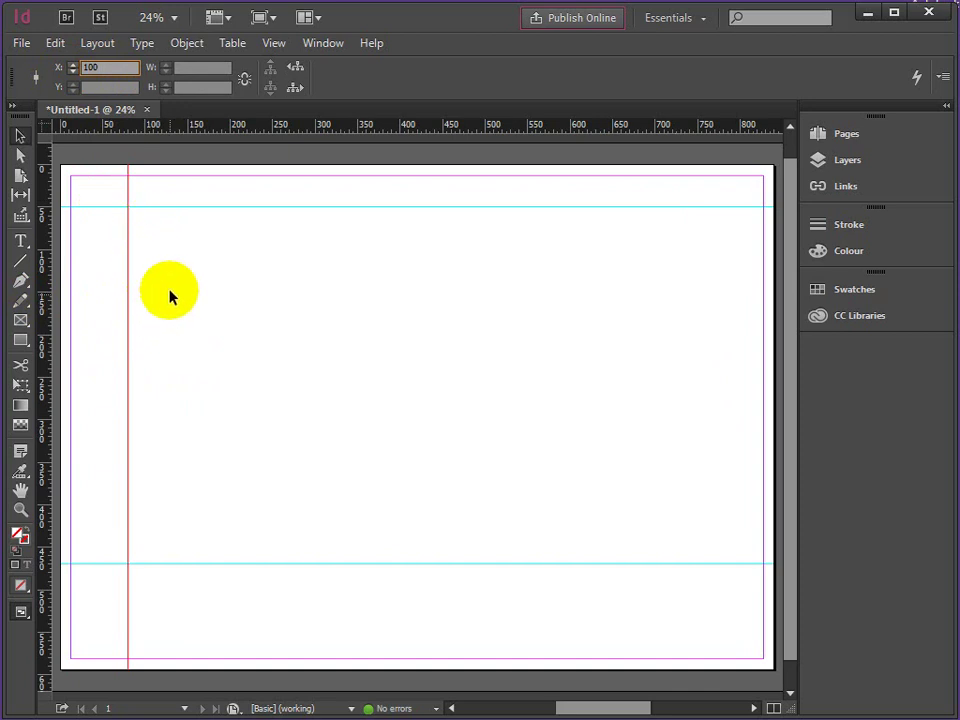
pyautogui.press('Return')
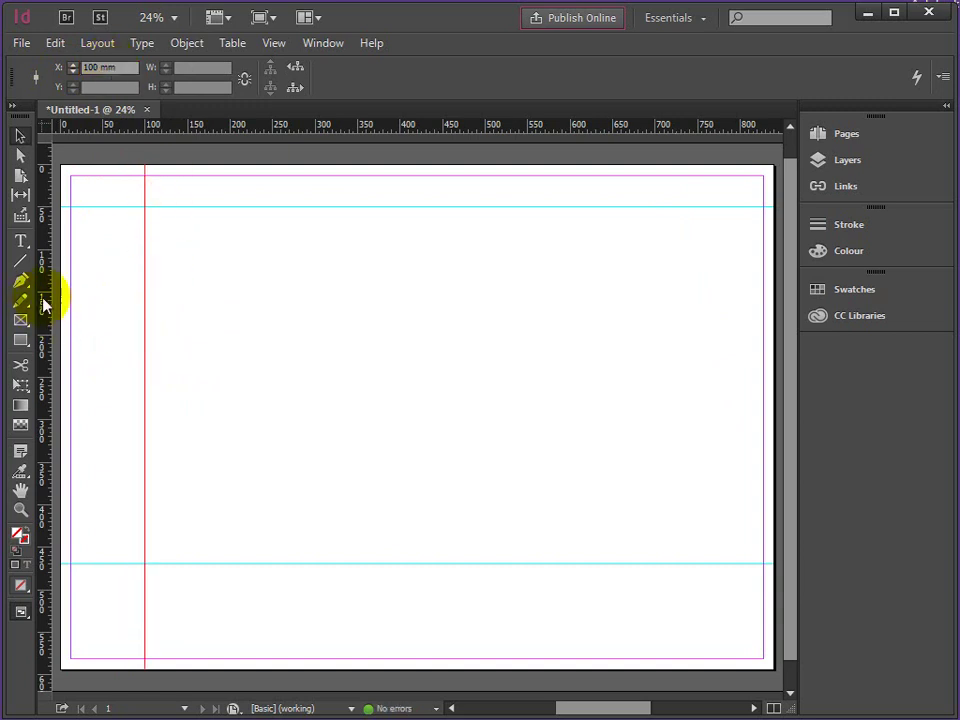
# Add a second vertical guide and position it at X 695 mm.
pyautogui.moveTo(42, 298); pyautogui.dragTo(236, 313)
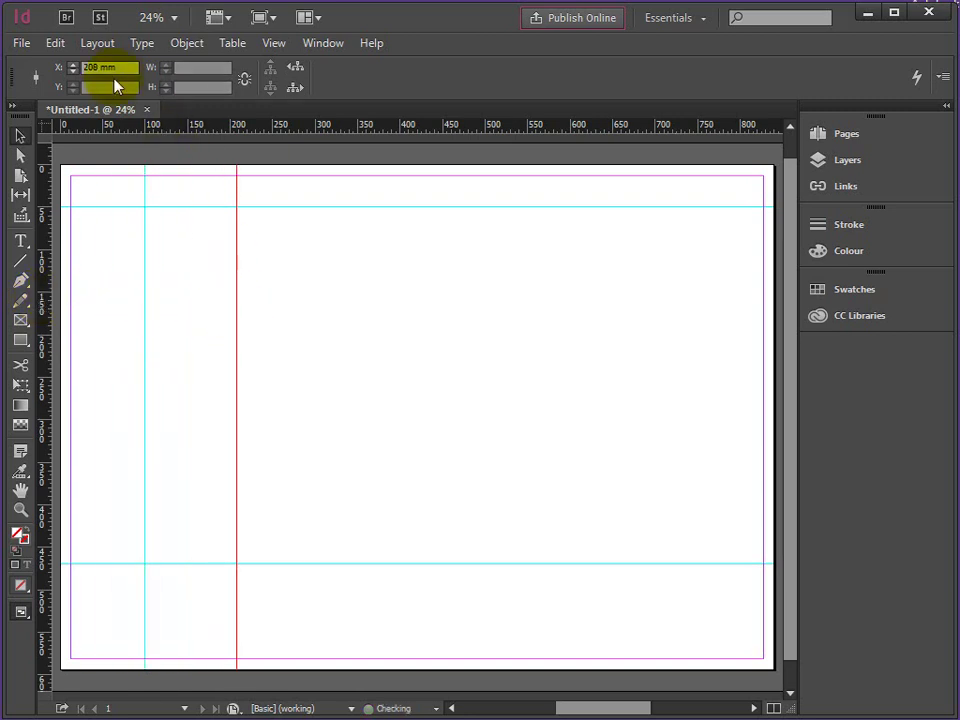
pyautogui.click(80, 68)
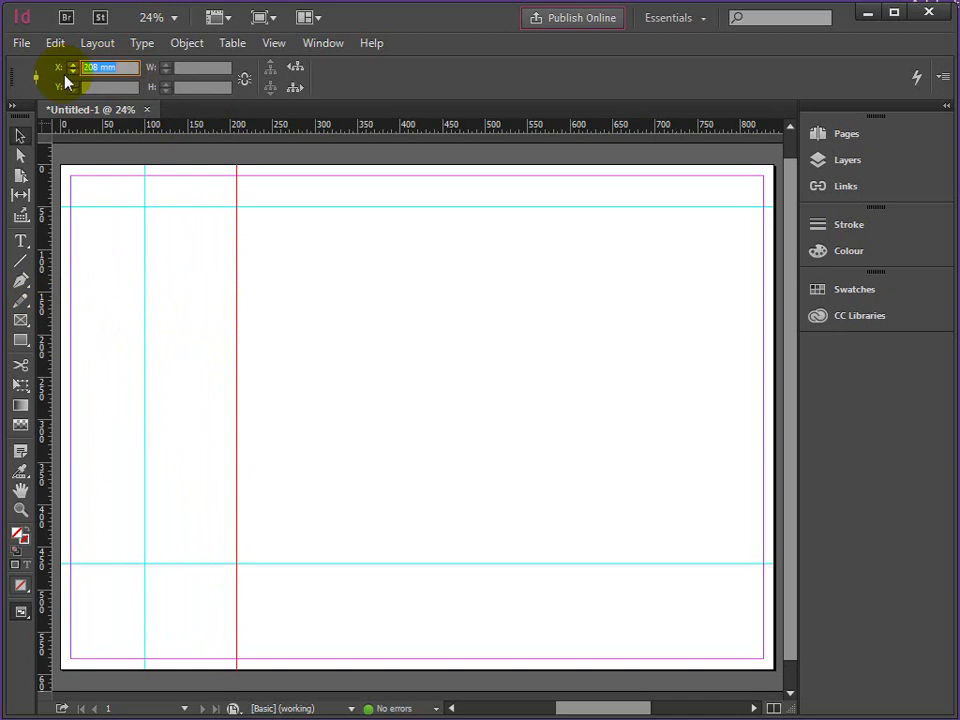
pyautogui.write('695')
pyautogui.press('Return')
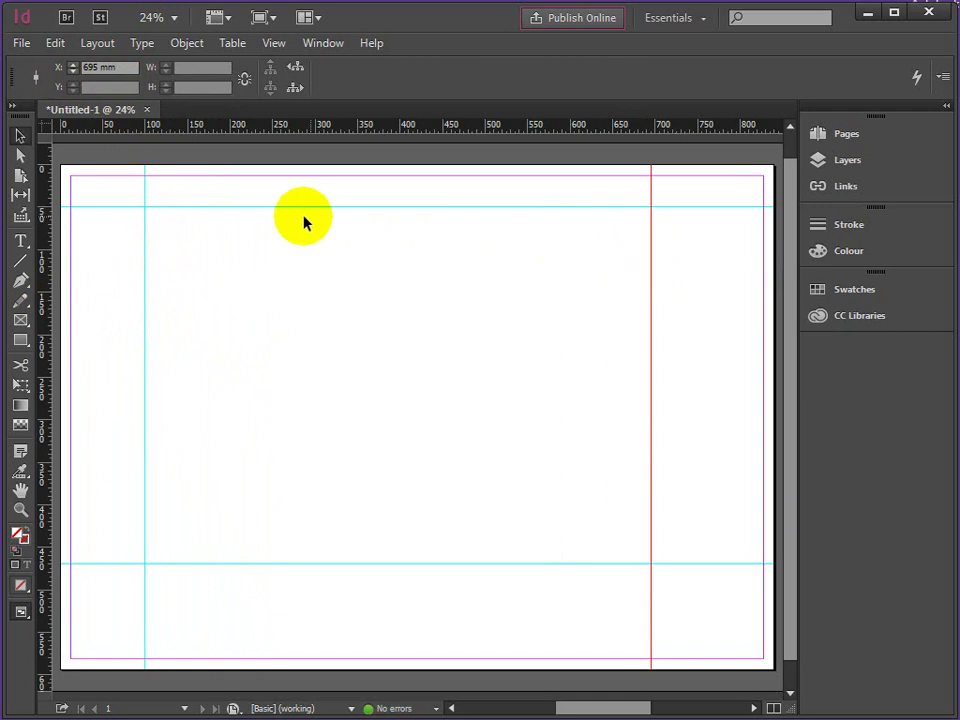
pyautogui.click(340, 356)
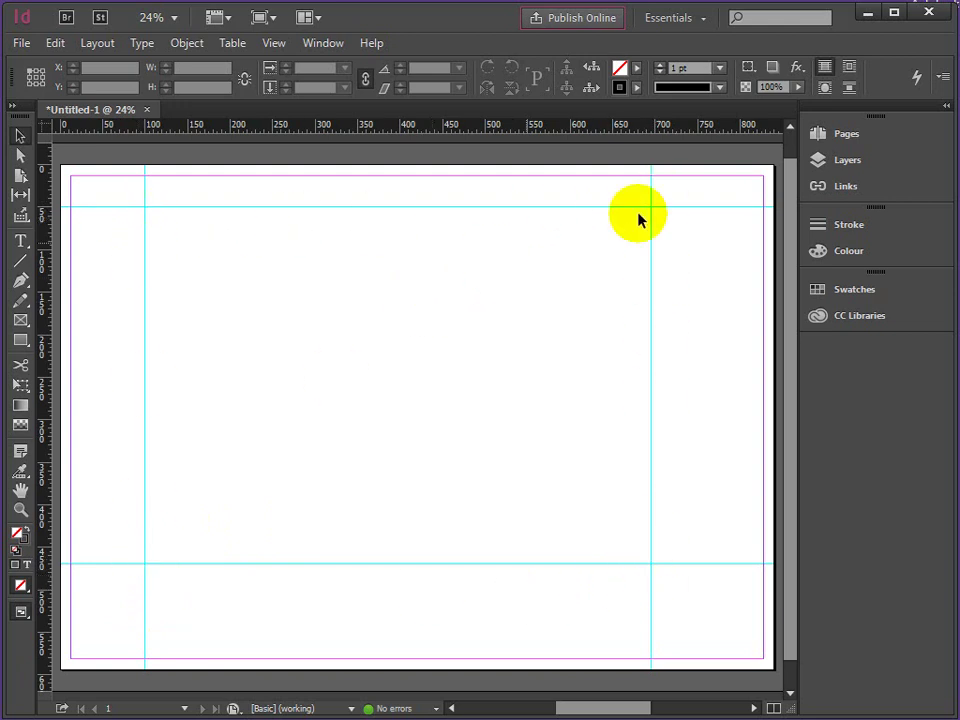
# Create a new layer above GUIDES and name it CROP MARKS.
pyautogui.click(847, 161)
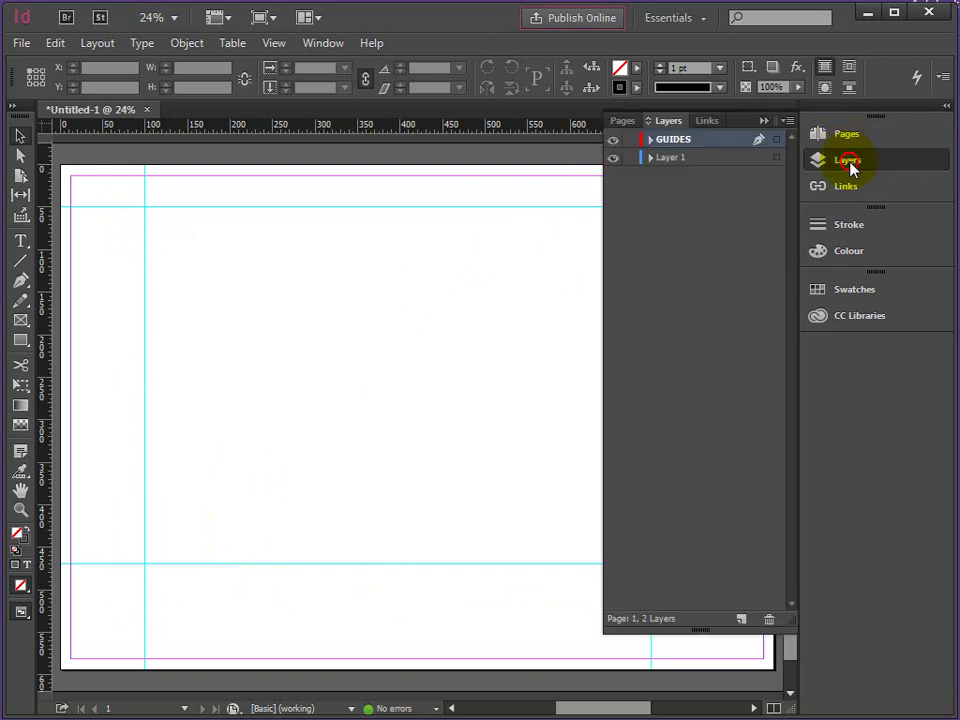
pyautogui.click(741, 620)
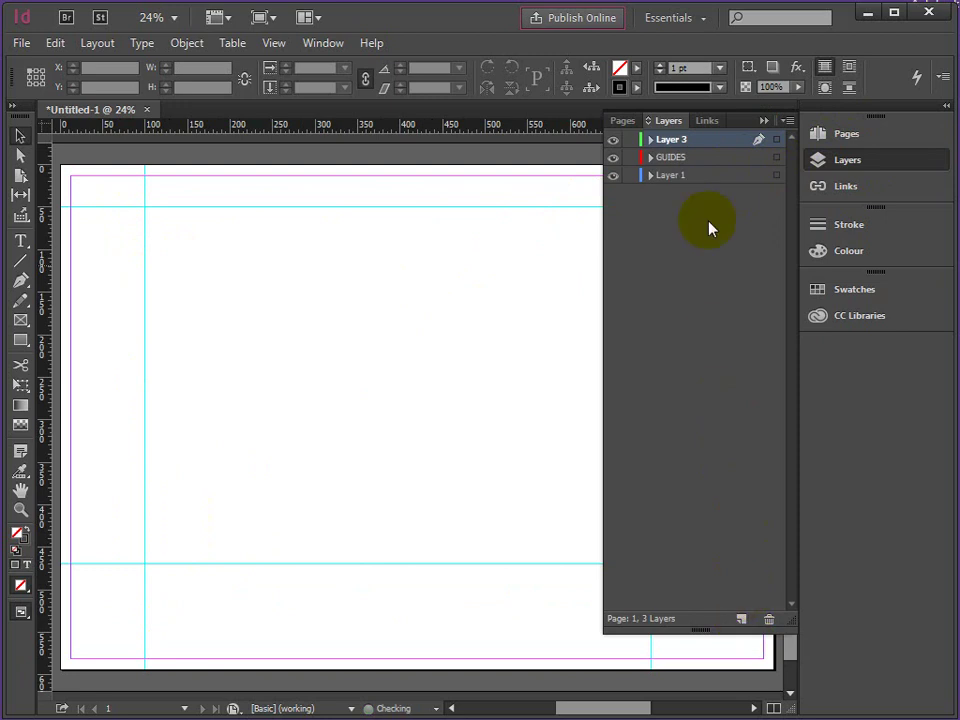
pyautogui.doubleClick(676, 140)
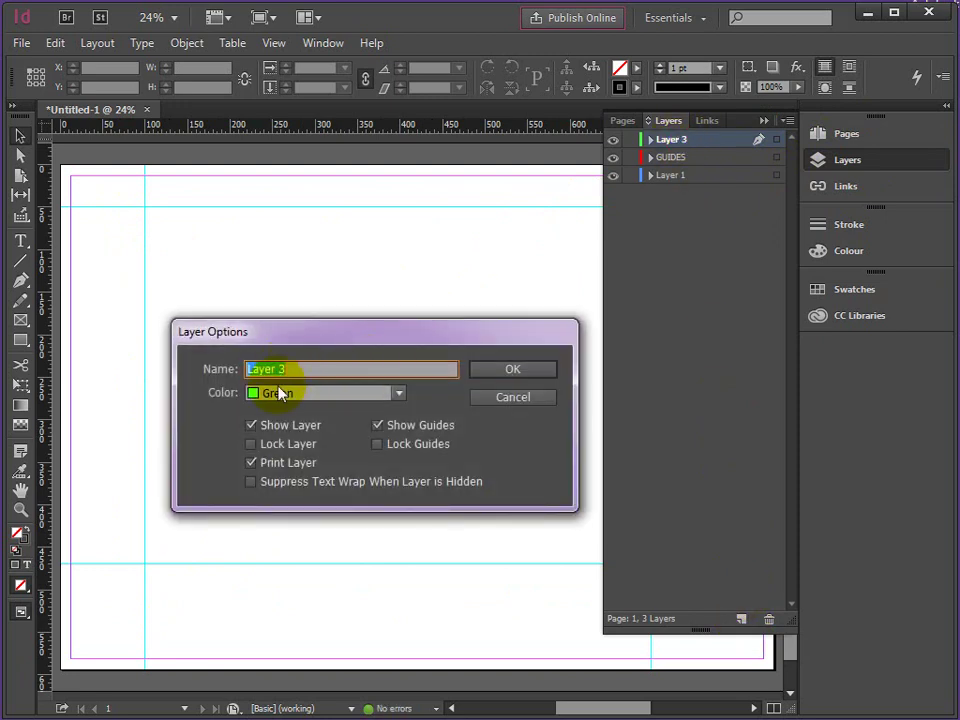
pyautogui.write('CROP MARKS')
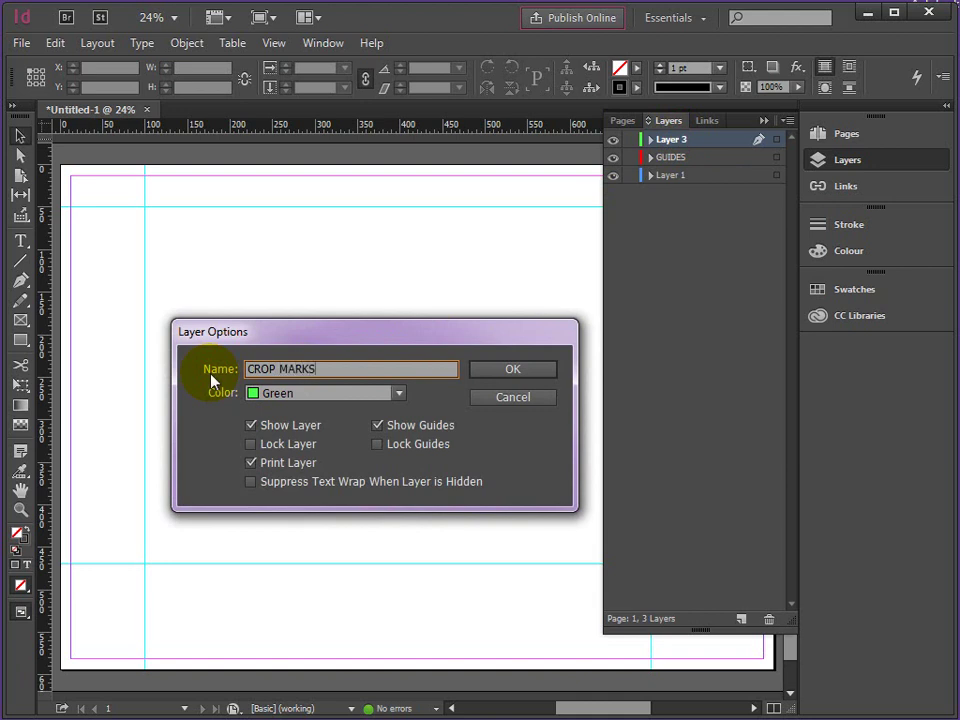
pyautogui.click(503, 372)
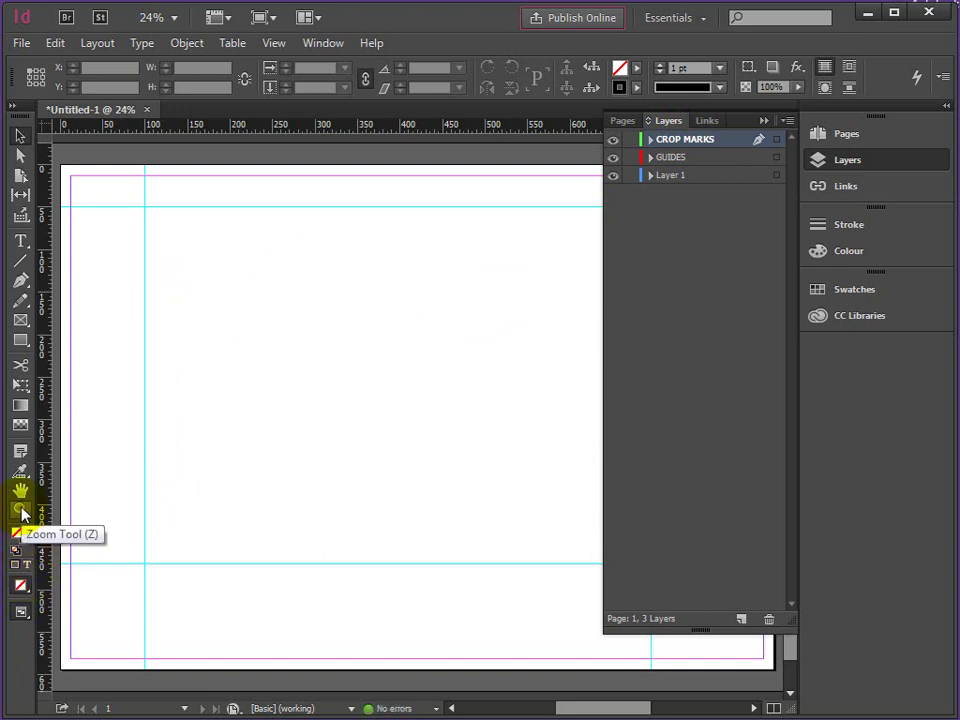
# Collapse the Layers panel and zoom to about 200% on the lower-left guide intersection.
pyautogui.click(763, 121)
pyautogui.click(22, 512)
pyautogui.click(146, 570)
pyautogui.click(410, 550)
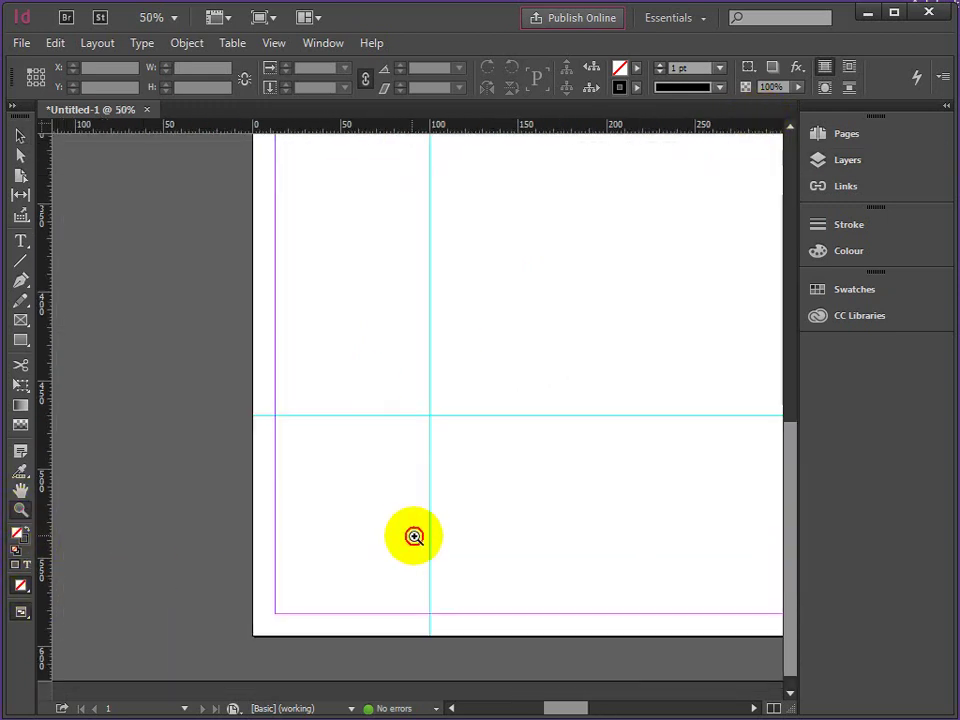
pyautogui.click(440, 432)
pyautogui.click(433, 420)
pyautogui.click(433, 434)
pyautogui.click(411, 417)
pyautogui.click(411, 417)
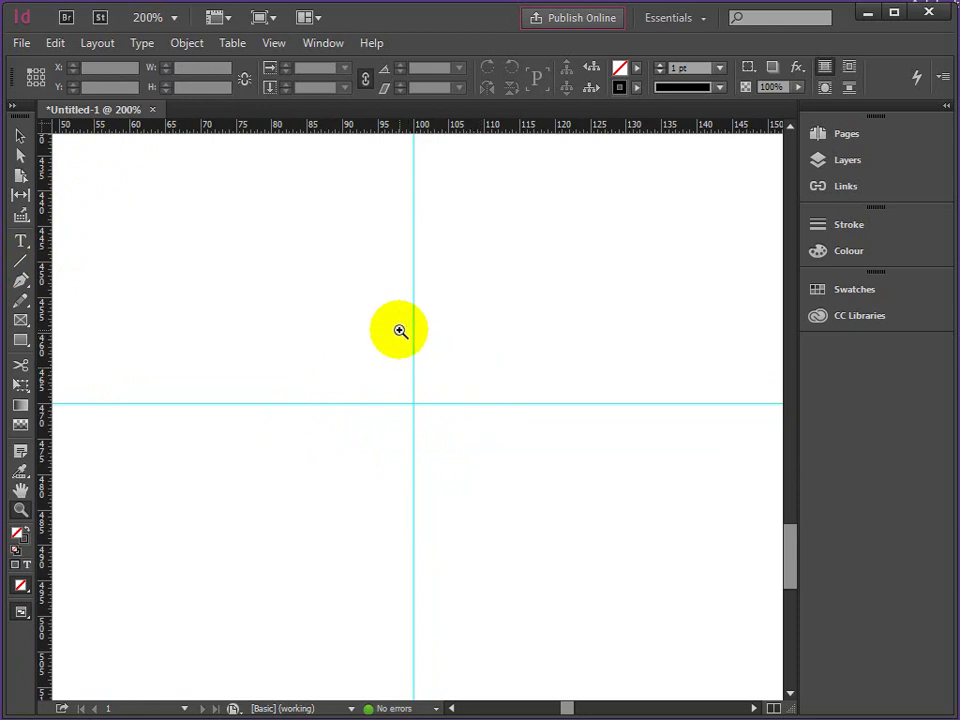
pyautogui.click(54, 43)
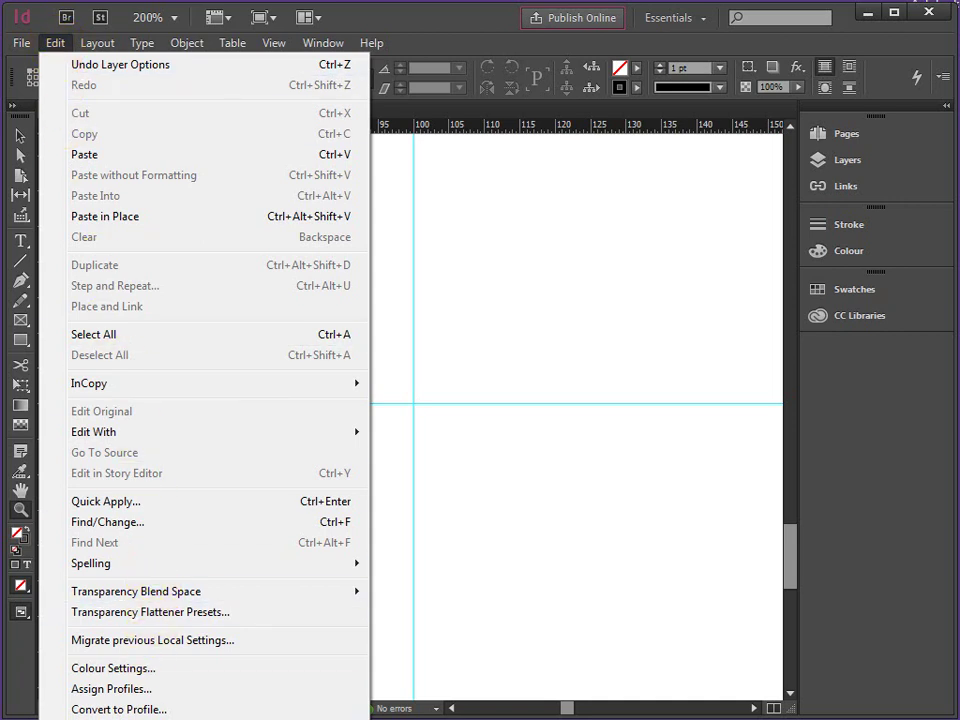
# Change the Cursor Key increment in Units & Increments preferences from 0.25 mm to 1 mm.
pyautogui.moveTo(150, 718)
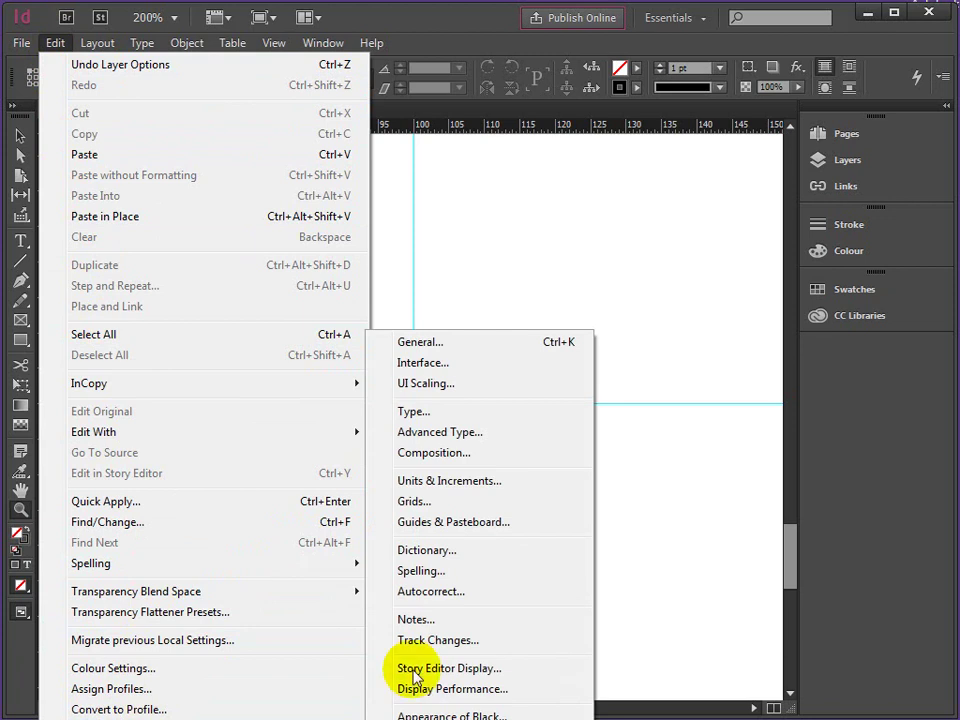
pyautogui.click(437, 484)
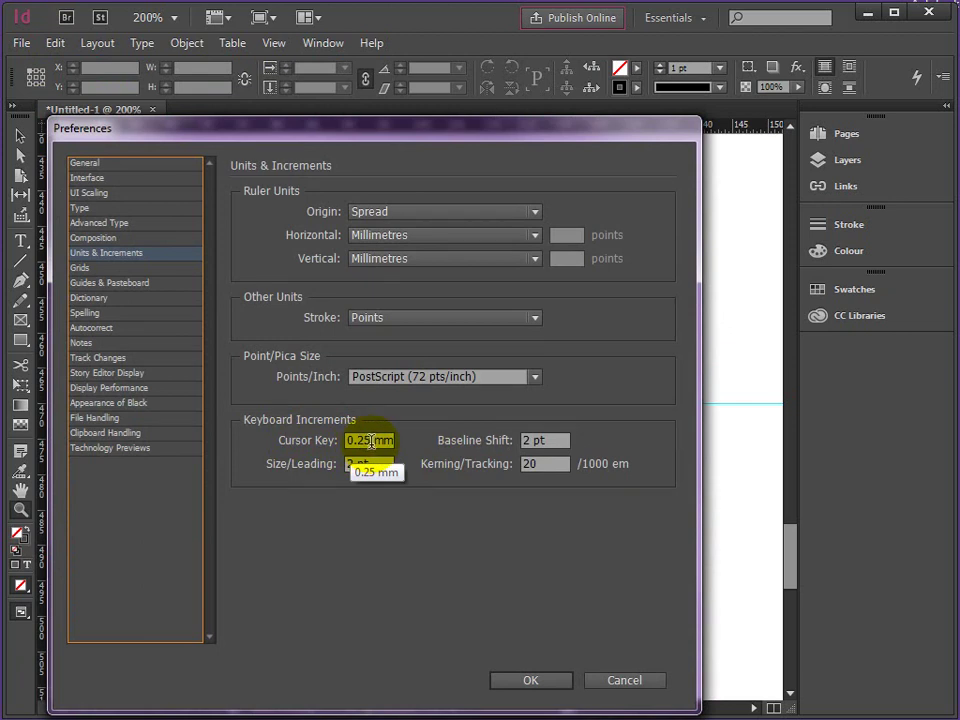
pyautogui.click(371, 443)
pyautogui.write('1')
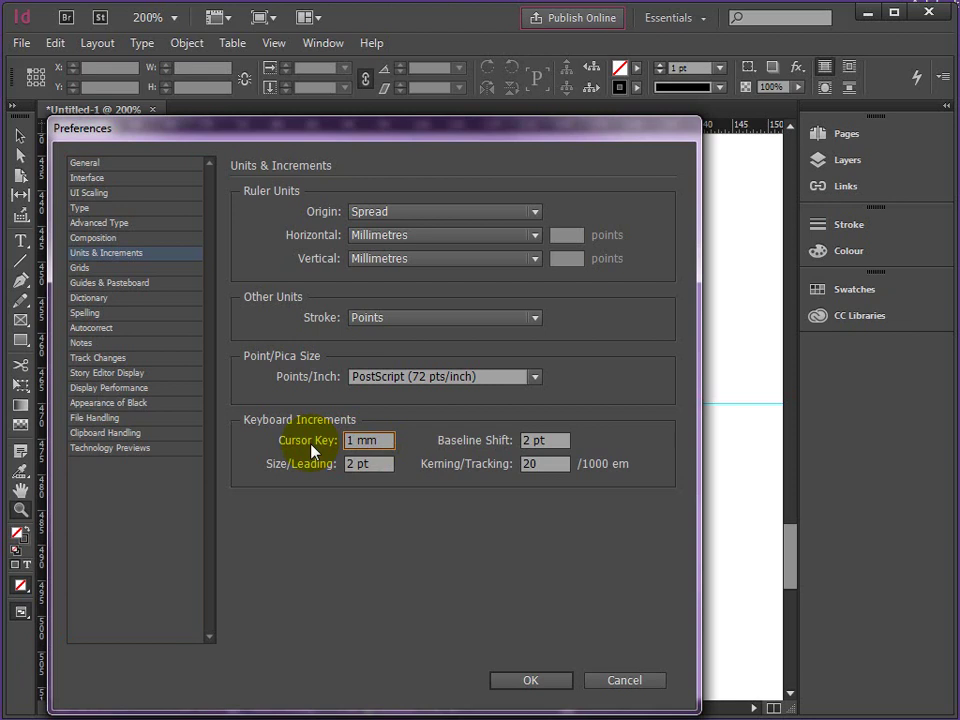
pyautogui.press('Return')
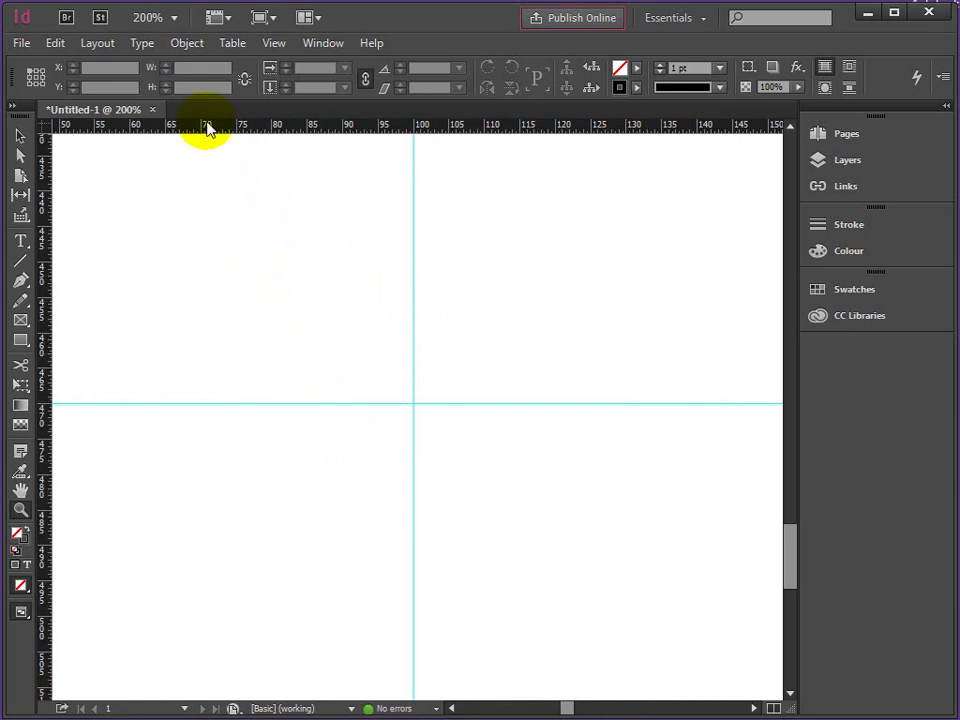
# Switch to the Line Tool and set the stroke weight to 2 mm (5.669 pt).
pyautogui.click(20, 262)
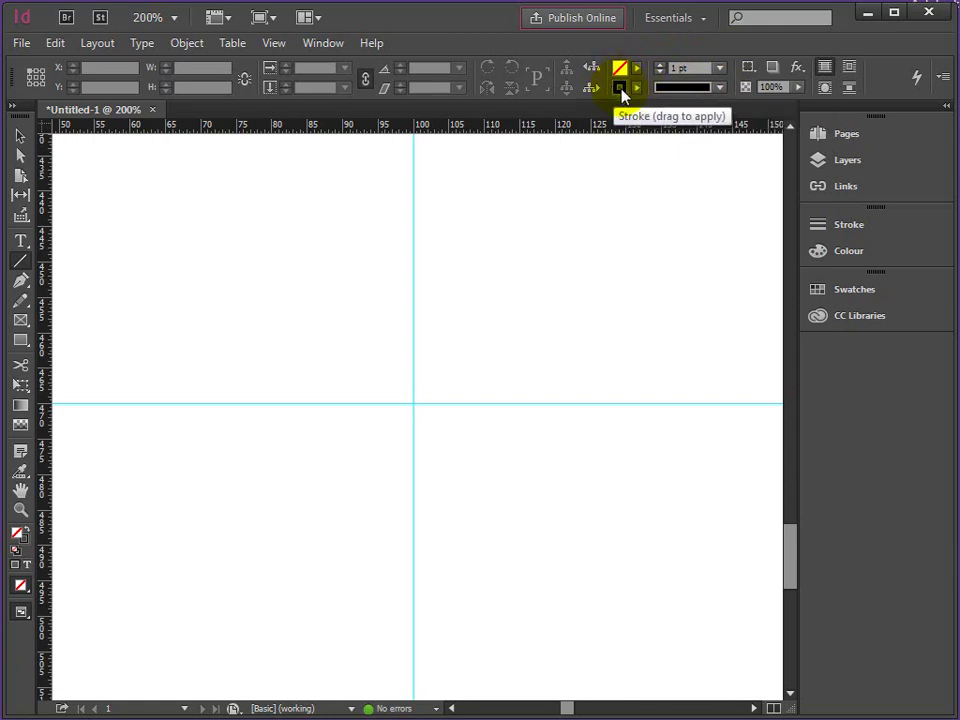
pyautogui.click(720, 70)
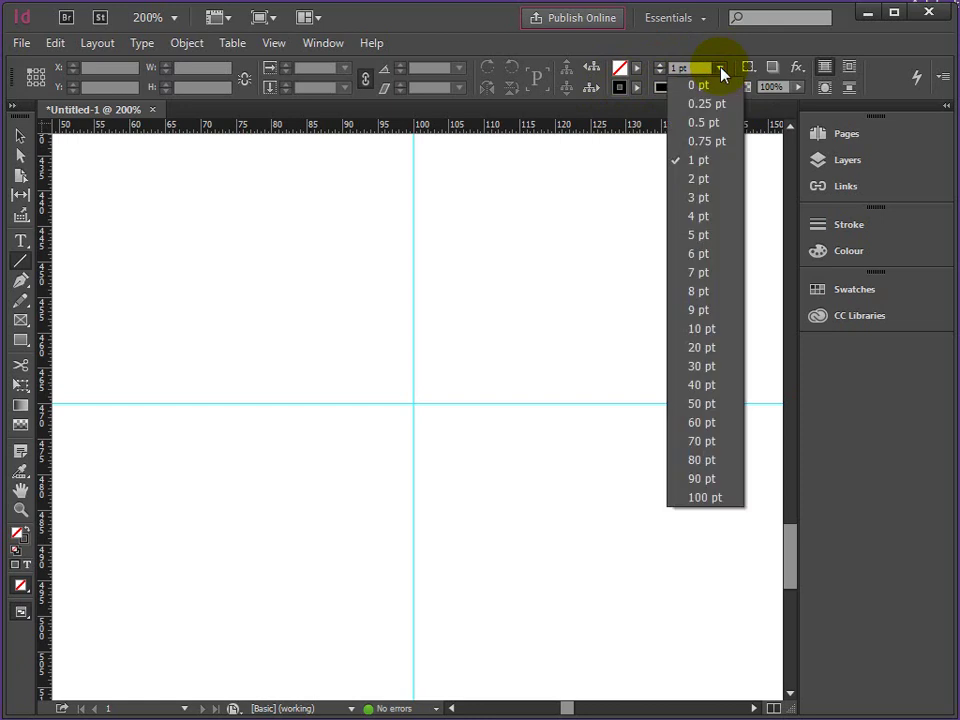
pyautogui.click(720, 70)
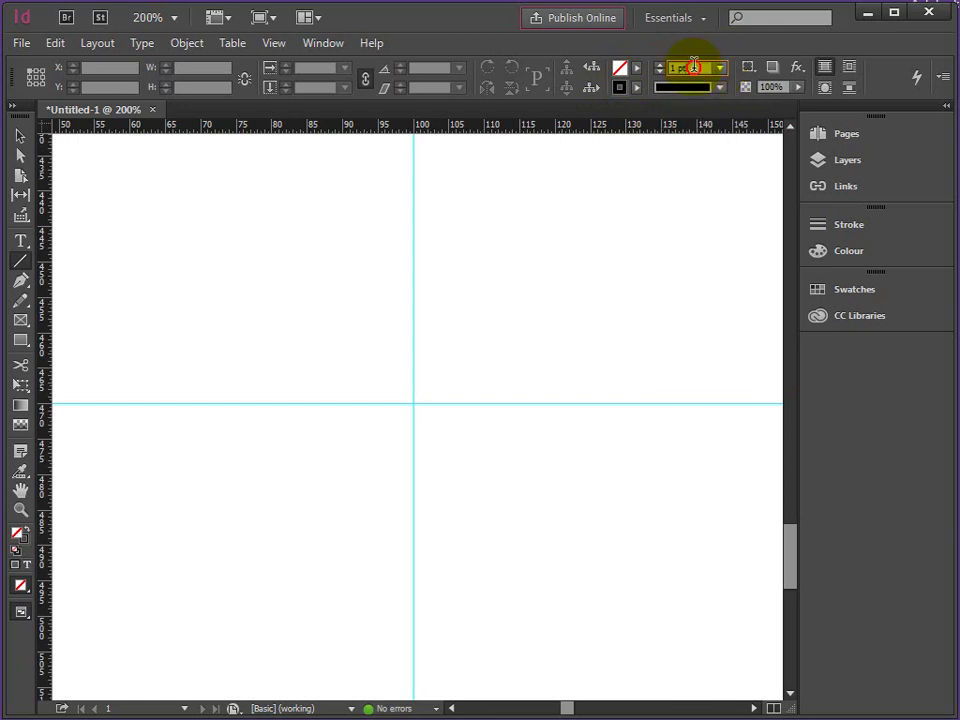
pyautogui.moveTo(692, 68); pyautogui.dragTo(653, 70)
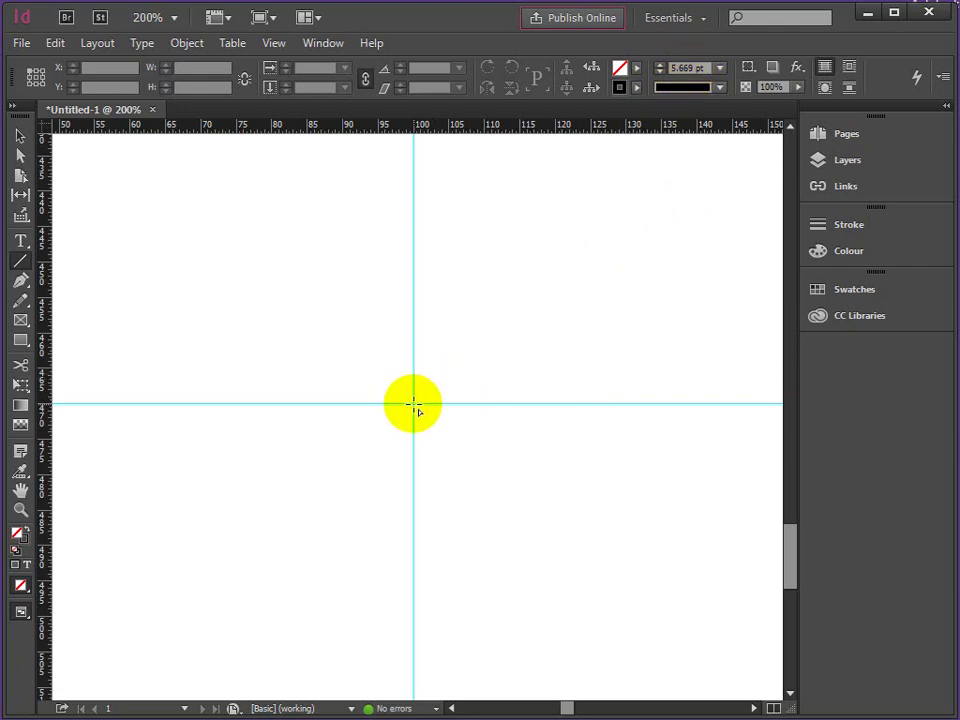
# Draw a 25 mm horizontal line ending at the lower-left guide intersection.
pyautogui.moveTo(414, 404)
pyautogui.mouseDown()
pyautogui.moveTo(388, 439)
pyautogui.moveTo(341, 424)
pyautogui.moveTo(288, 458)
pyautogui.moveTo(386, 456)
pyautogui.moveTo(289, 407)
pyautogui.moveTo(259, 405)
pyautogui.moveTo(329, 358)
pyautogui.moveTo(420, 399)
pyautogui.moveTo(311, 409)
pyautogui.moveTo(281, 392)
pyautogui.moveTo(283, 379)
pyautogui.moveTo(242, 426)
pyautogui.moveTo(220, 436)
pyautogui.moveTo(229, 420)
pyautogui.moveTo(208, 422)
pyautogui.mouseUp()
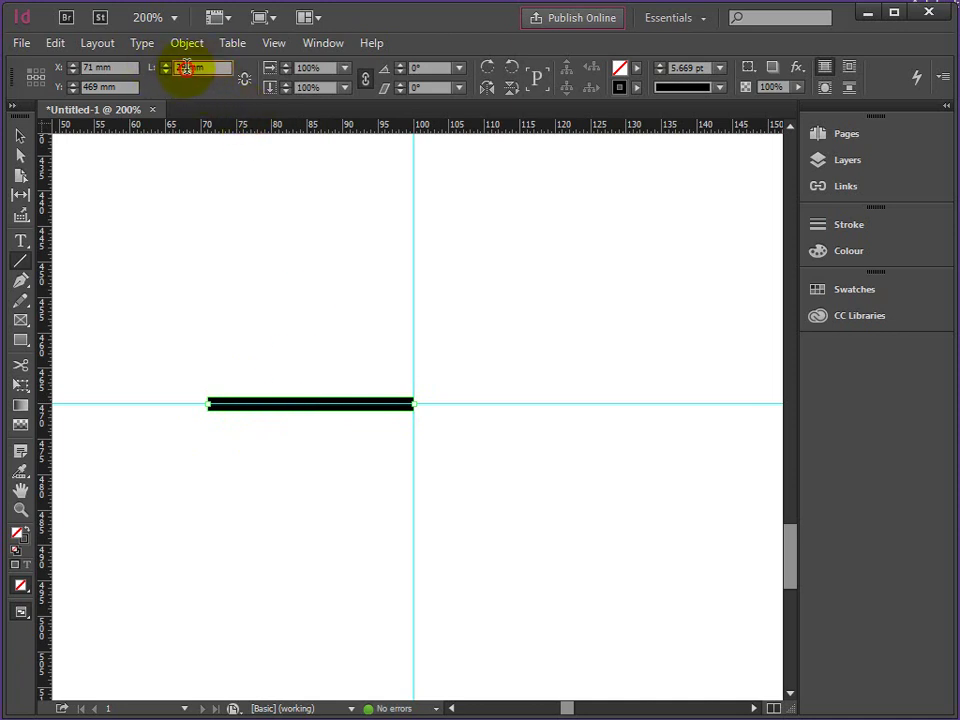
pyautogui.write('25')
pyautogui.press('Return')
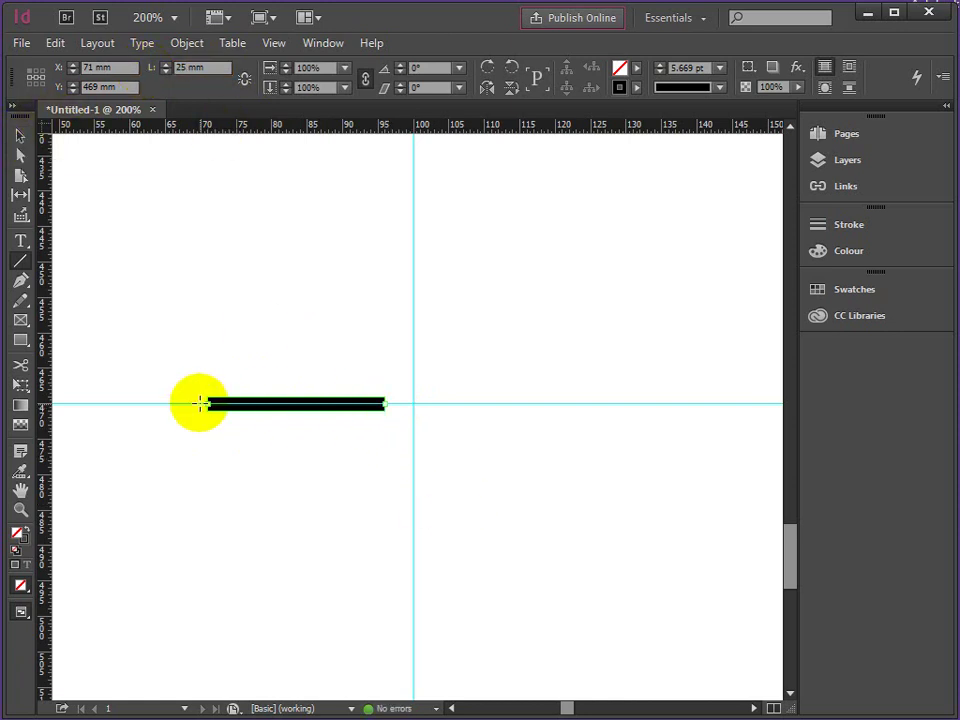
pyautogui.click(16, 138)
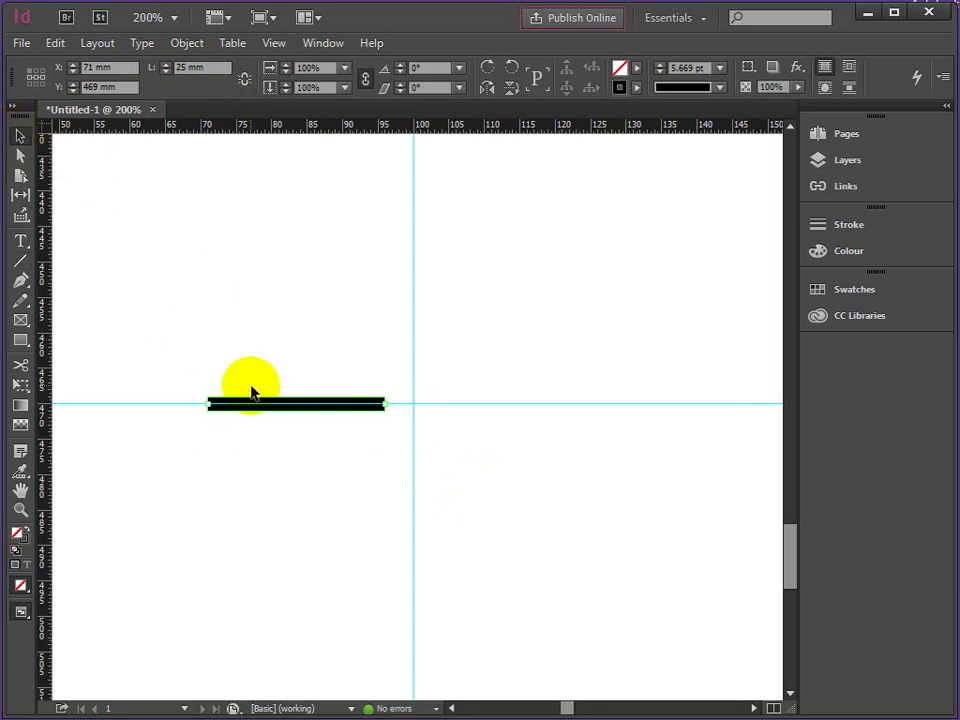
pyautogui.moveTo(277, 415); pyautogui.dragTo(304, 415)
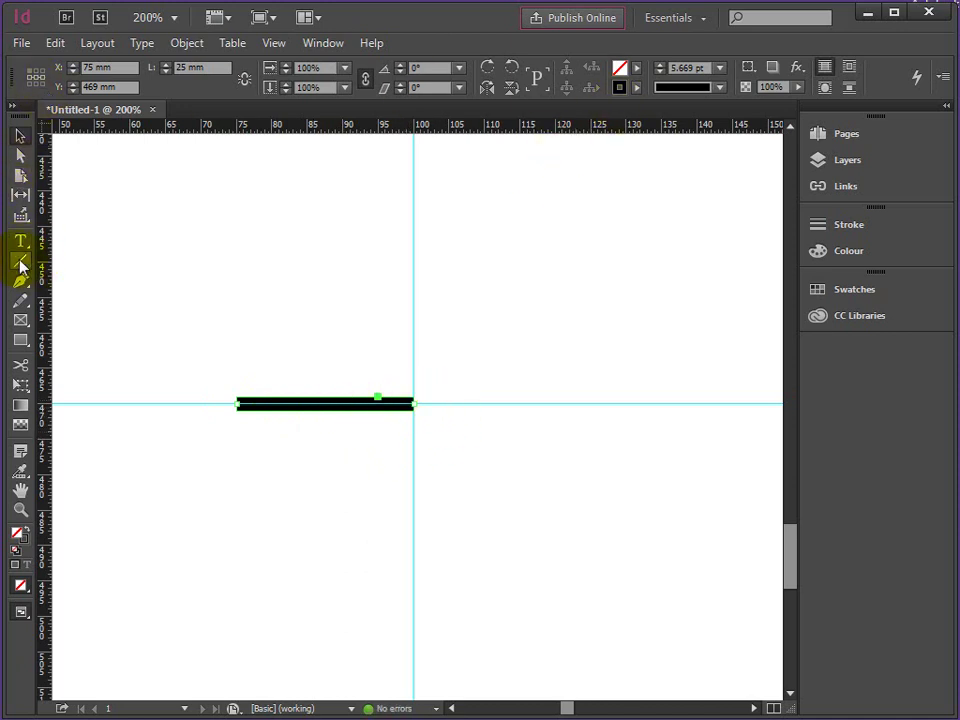
# Draw a 25 mm vertical line down from the corner and select both lines.
pyautogui.click(418, 470)
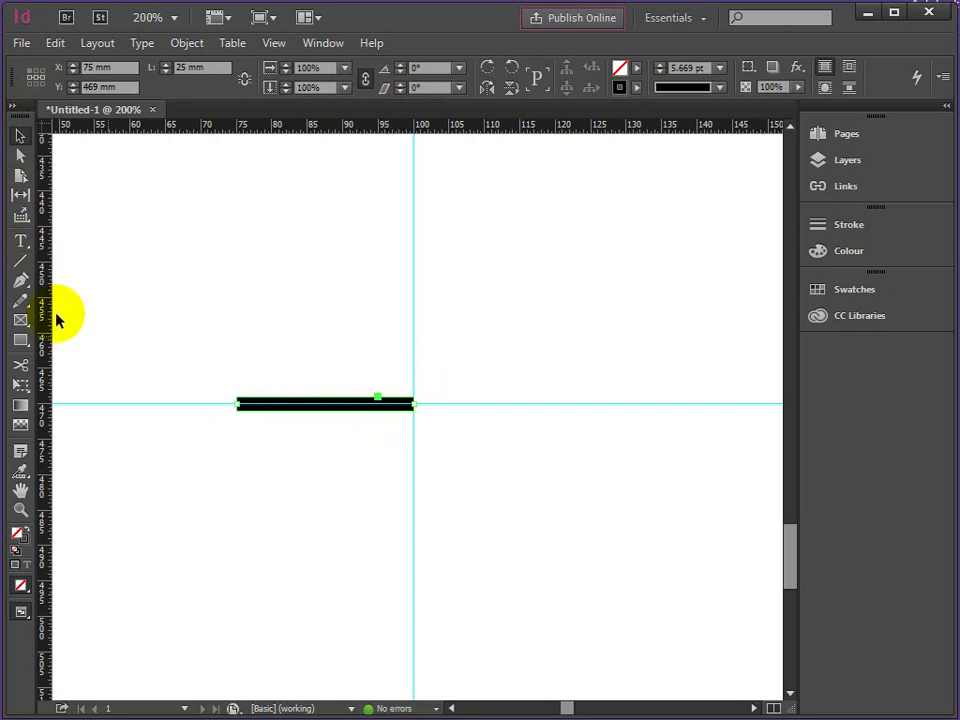
pyautogui.click(22, 261)
pyautogui.click(418, 410)
pyautogui.moveTo(418, 410); pyautogui.dragTo(414, 576)
pyautogui.tripleClick(214, 66)
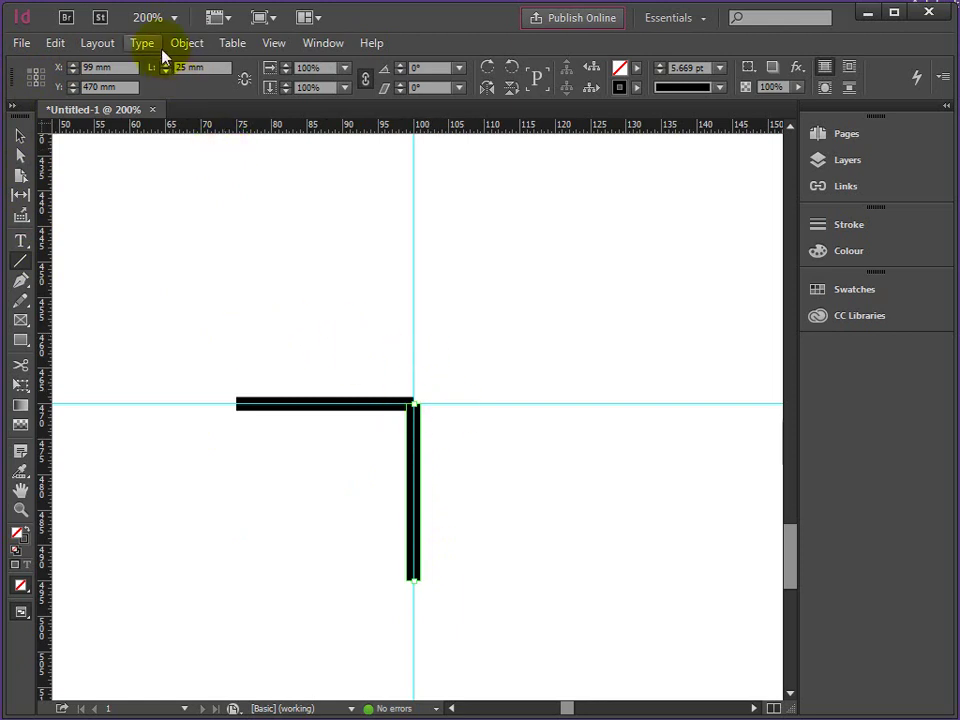
pyautogui.click(20, 138)
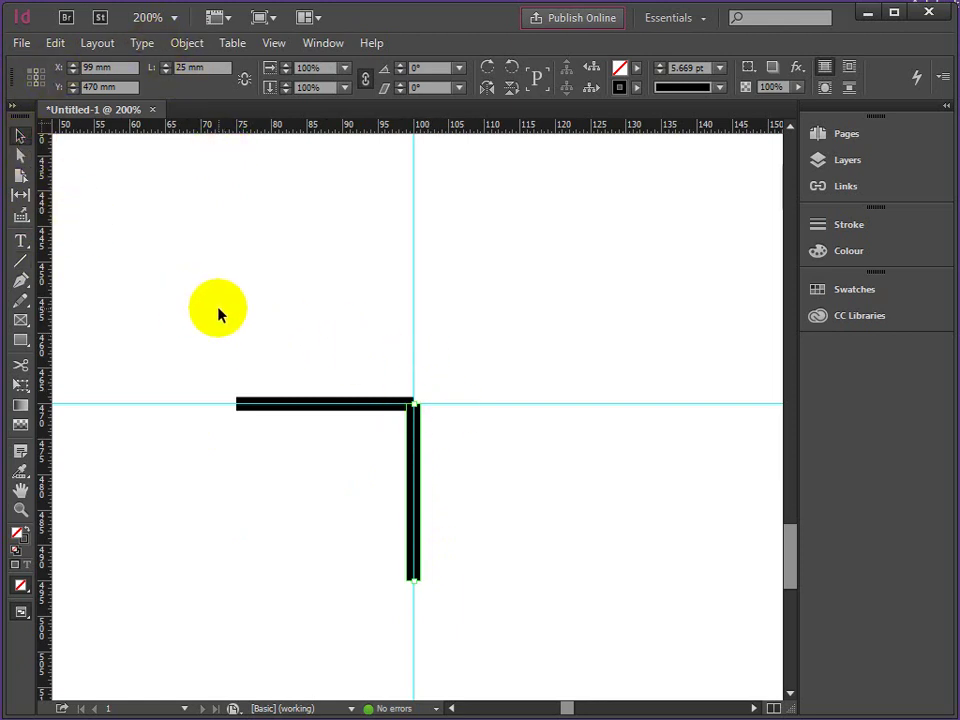
pyautogui.moveTo(184, 341); pyautogui.dragTo(516, 608)
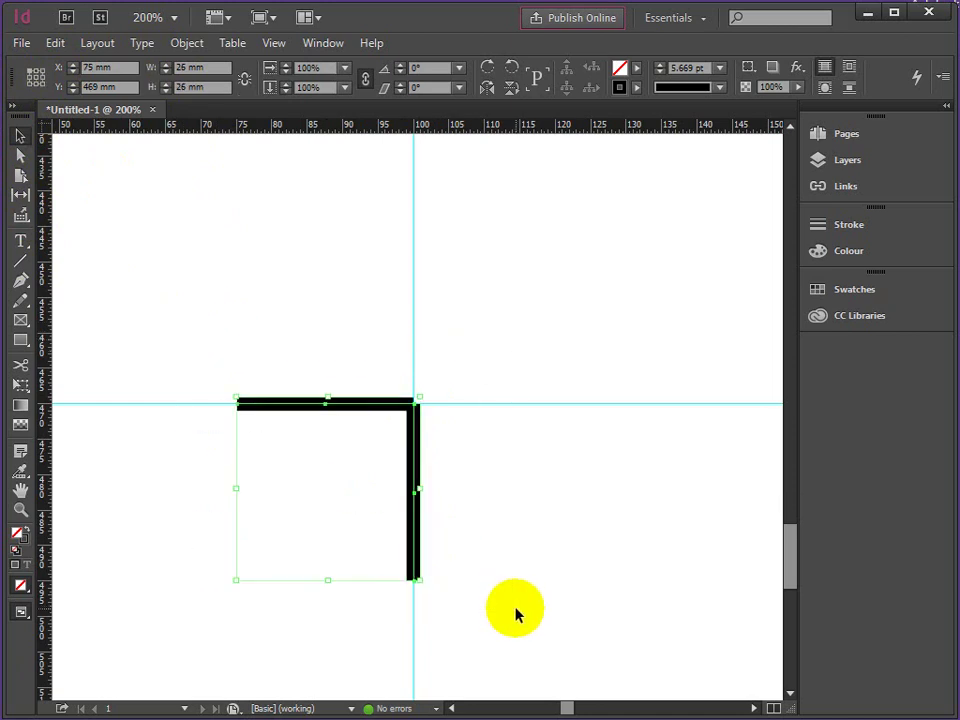
# Group the two lines into one corner mark and zoom out to about 25%.
pyautogui.click(187, 43)
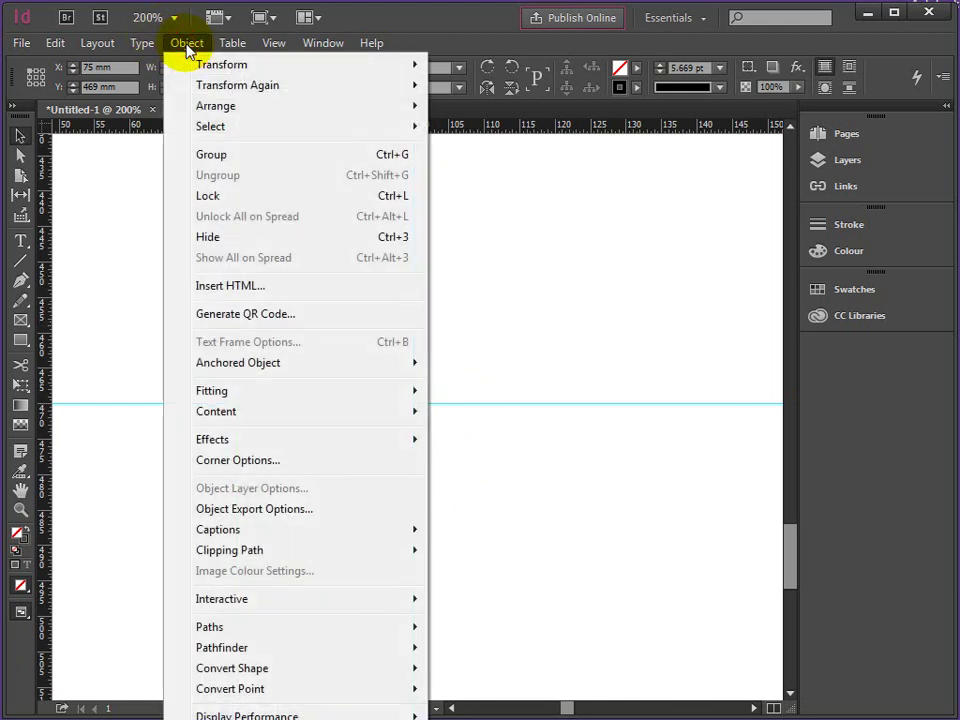
pyautogui.click(219, 155)
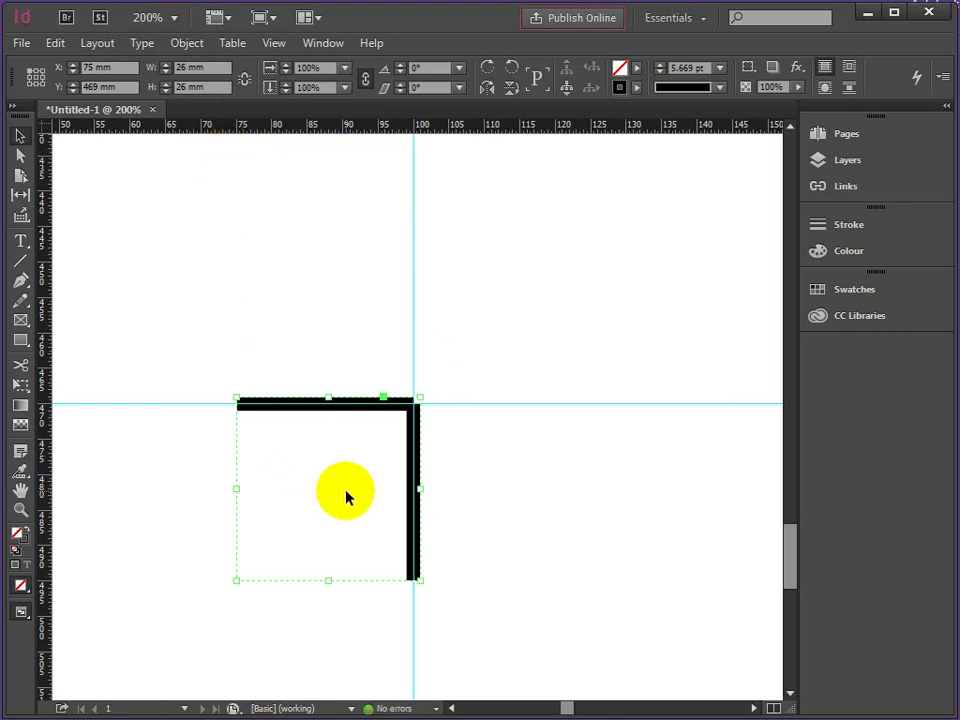
pyautogui.click(21, 514)
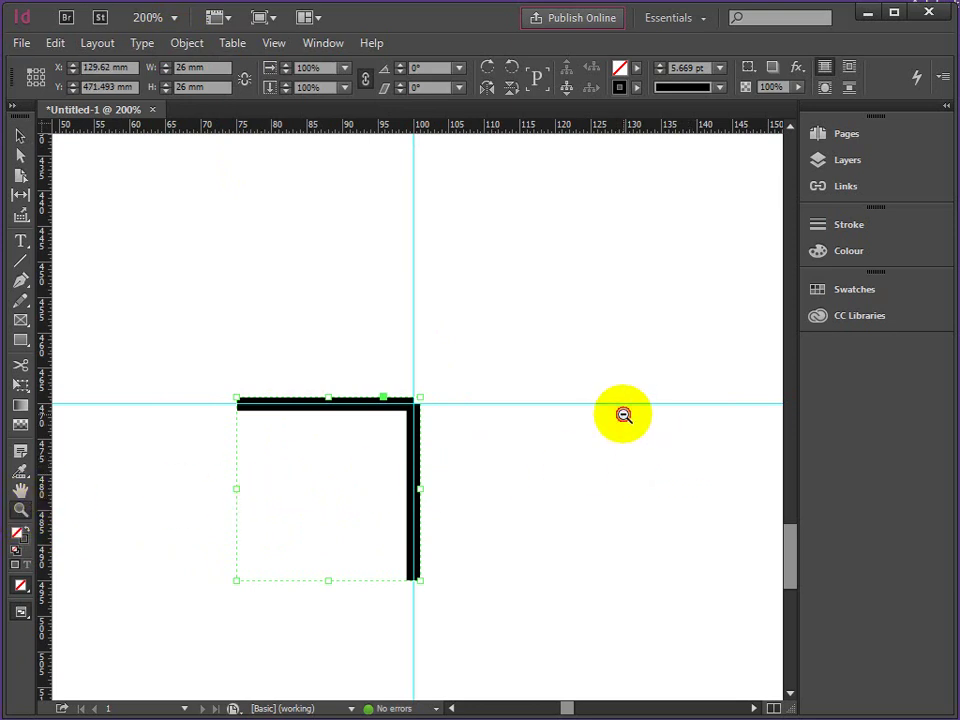
pyautogui.keyDown('alt'); pyautogui.click(623, 412); pyautogui.keyUp('alt')
pyautogui.keyDown('alt'); pyautogui.click(604, 394); pyautogui.keyUp('alt')
pyautogui.keyDown('alt'); pyautogui.click(545, 384); pyautogui.keyUp('alt')
pyautogui.keyDown('alt'); pyautogui.click(474, 375); pyautogui.keyUp('alt')
pyautogui.keyDown('alt'); pyautogui.click(422, 373); pyautogui.keyUp('alt')
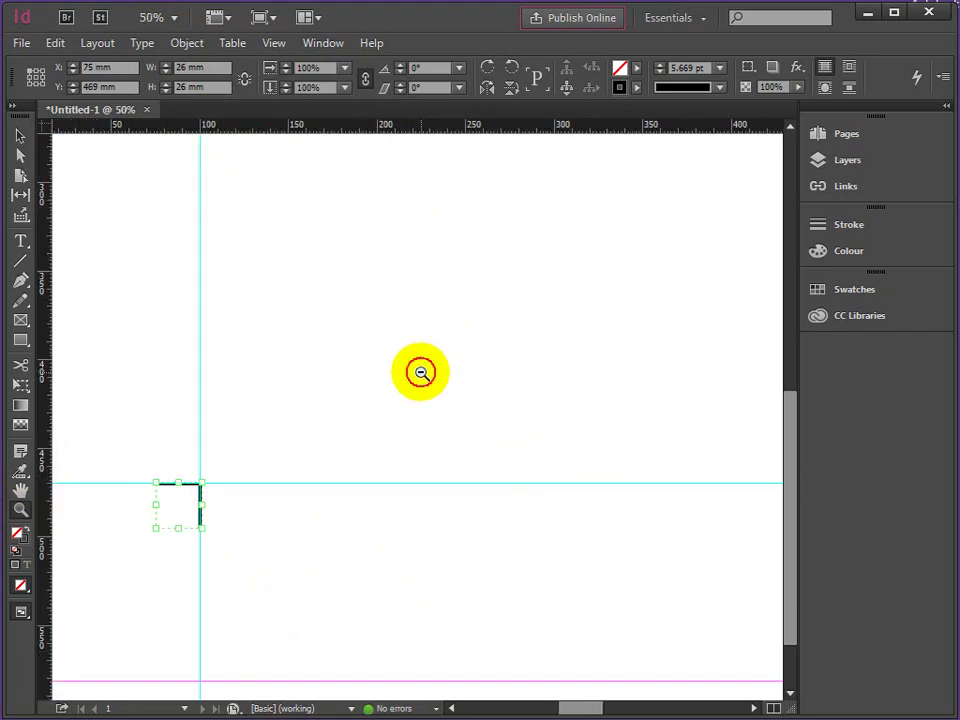
pyautogui.keyDown('alt'); pyautogui.click(489, 360); pyautogui.keyUp('alt')
pyautogui.keyDown('alt'); pyautogui.click(628, 440); pyautogui.keyUp('alt')
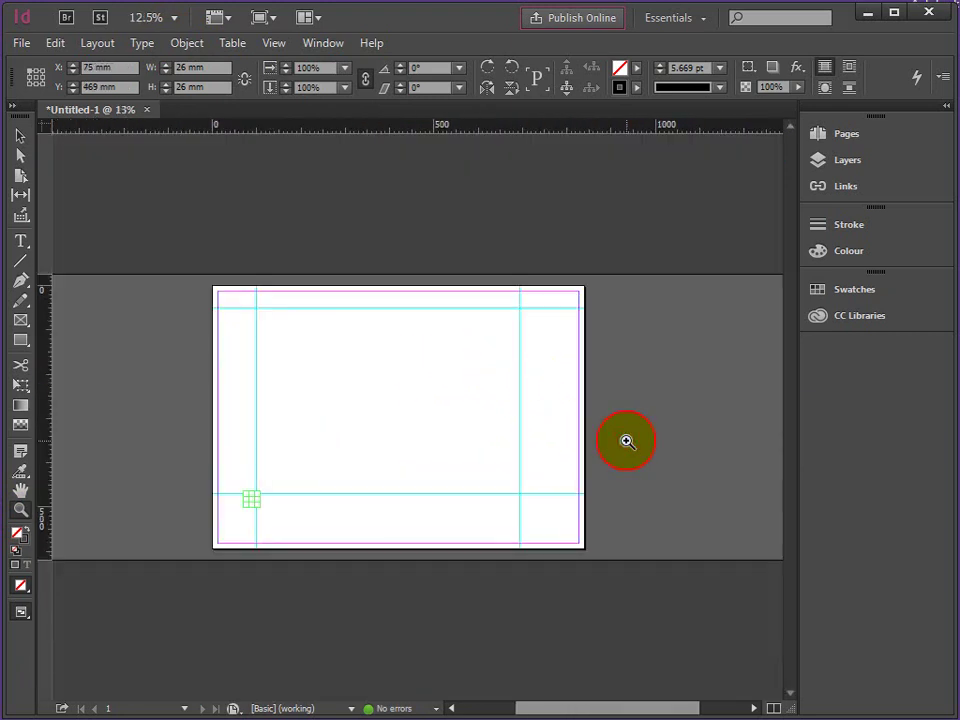
pyautogui.click(402, 440)
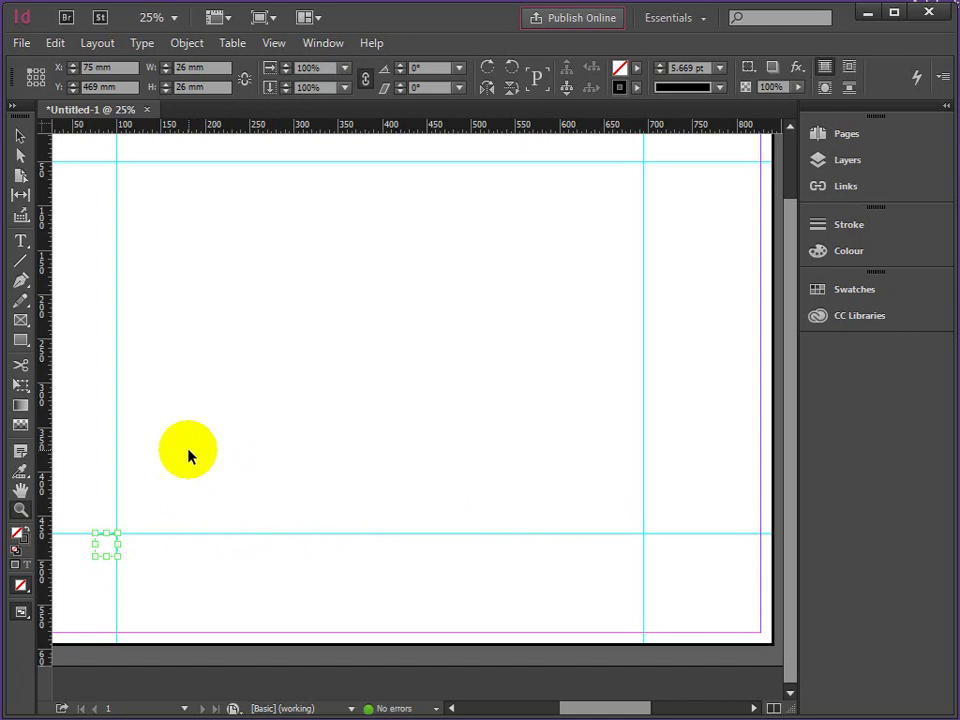
# Paste a copy of the corner mark and move it to the lower-right guide intersection.
pyautogui.hotkey('ctrl', 'v')
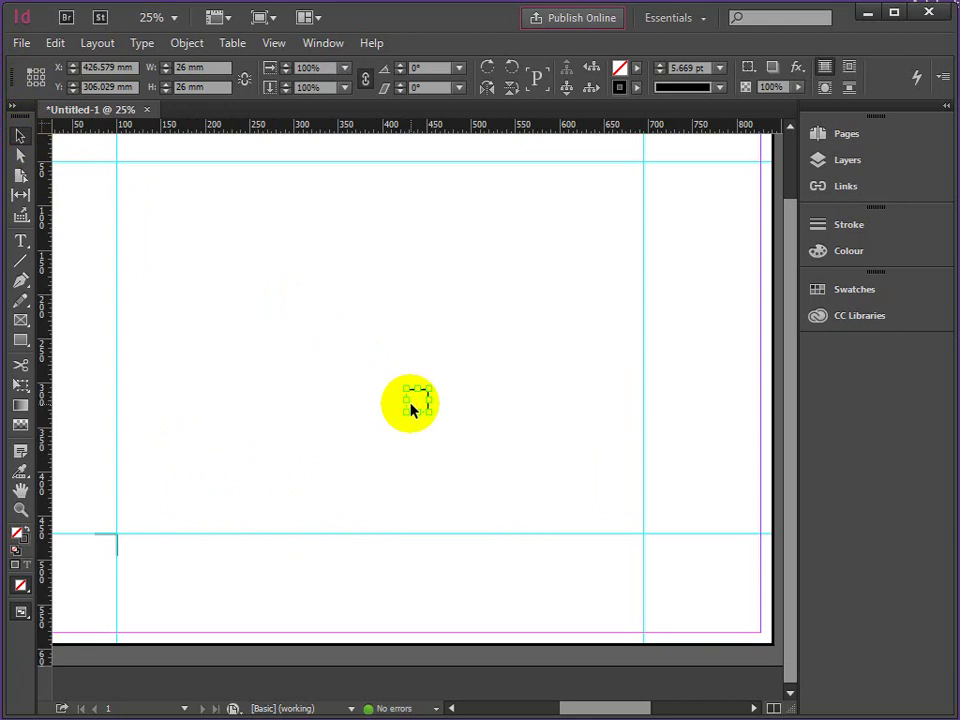
pyautogui.click(421, 425)
pyautogui.scroll(2, 432, 418)
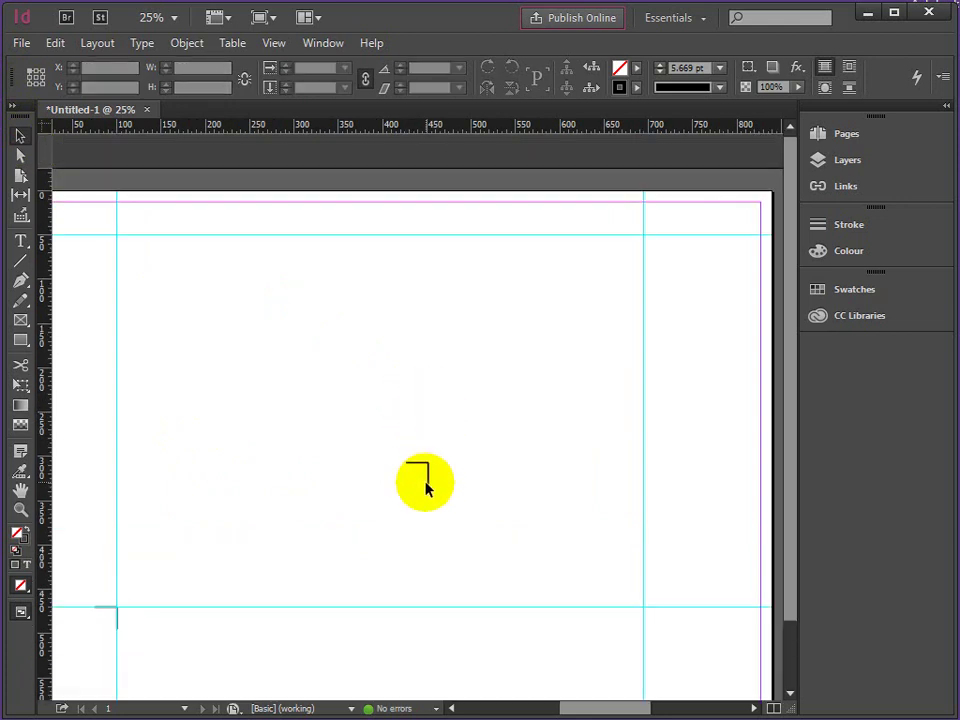
pyautogui.click(426, 468)
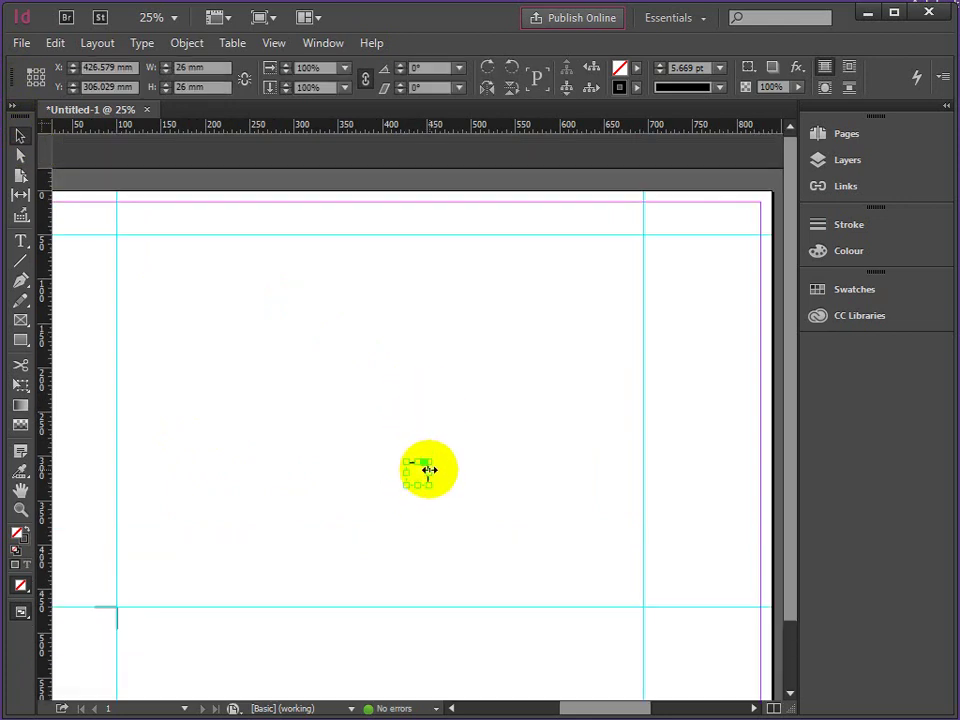
pyautogui.moveTo(426, 468); pyautogui.dragTo(649, 617)
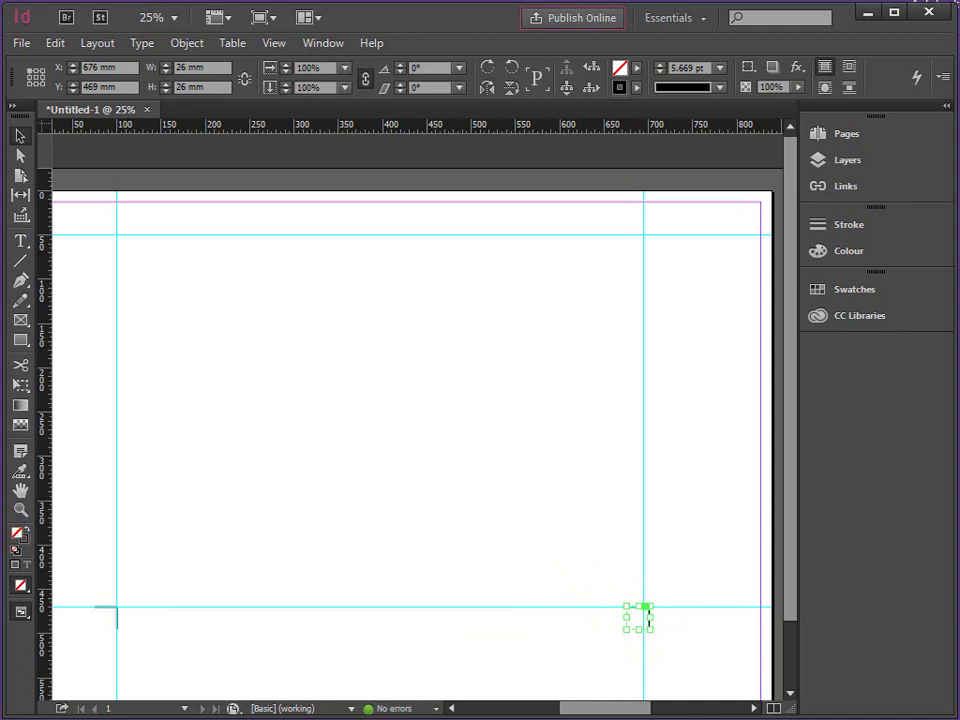
pyautogui.click(20, 510)
pyautogui.click(652, 622)
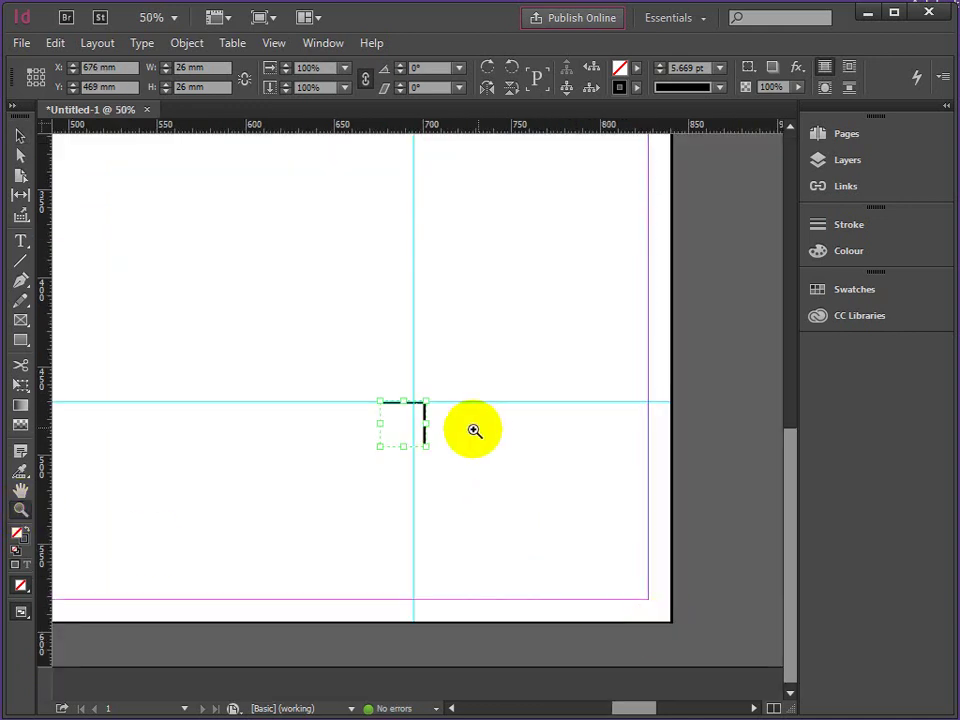
pyautogui.click(433, 430)
pyautogui.click(435, 428)
pyautogui.click(476, 416)
pyautogui.click(356, 399)
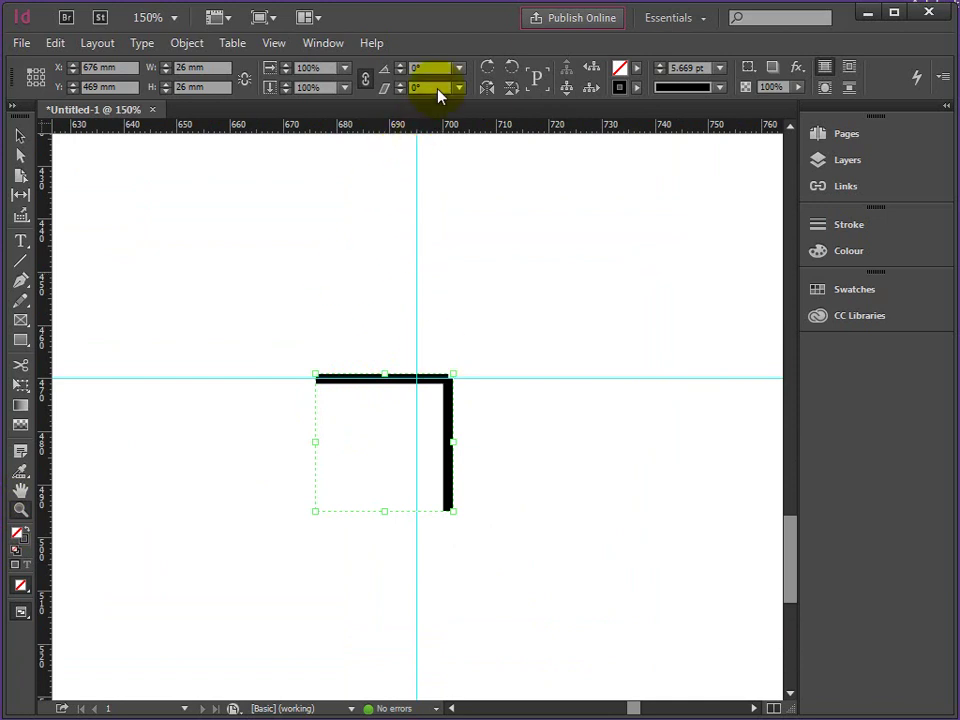
# Rotate the copied mark 90° anticlockwise and drag it onto the lower-right guide crossing.
pyautogui.click(512, 72)
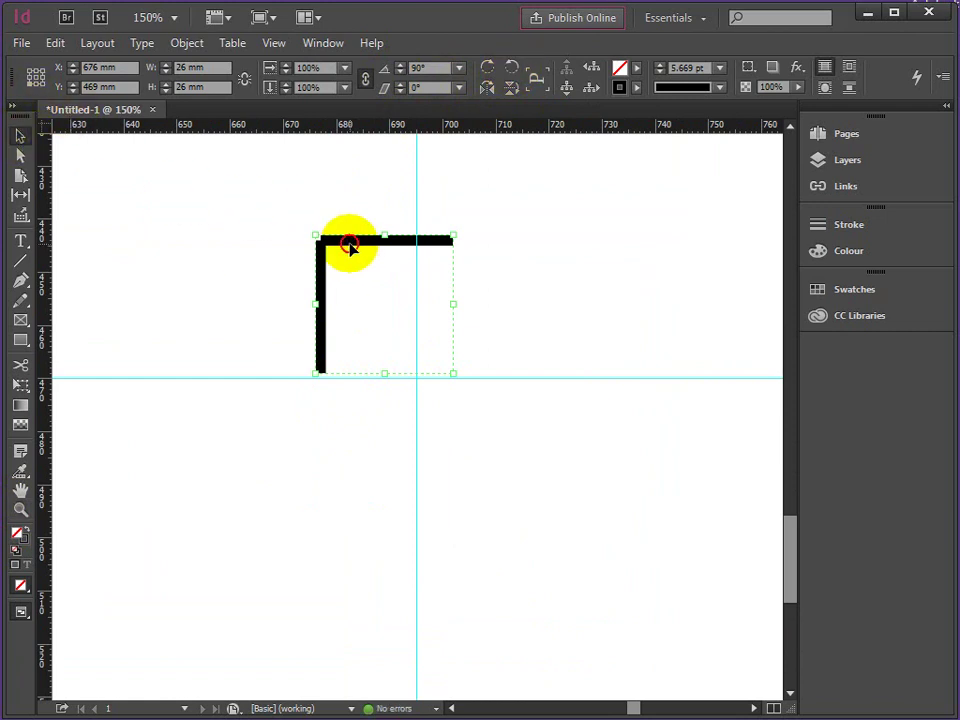
pyautogui.moveTo(350, 248)
pyautogui.mouseDown()
pyautogui.moveTo(435, 386)
pyautogui.moveTo(446, 386)
pyautogui.mouseUp()
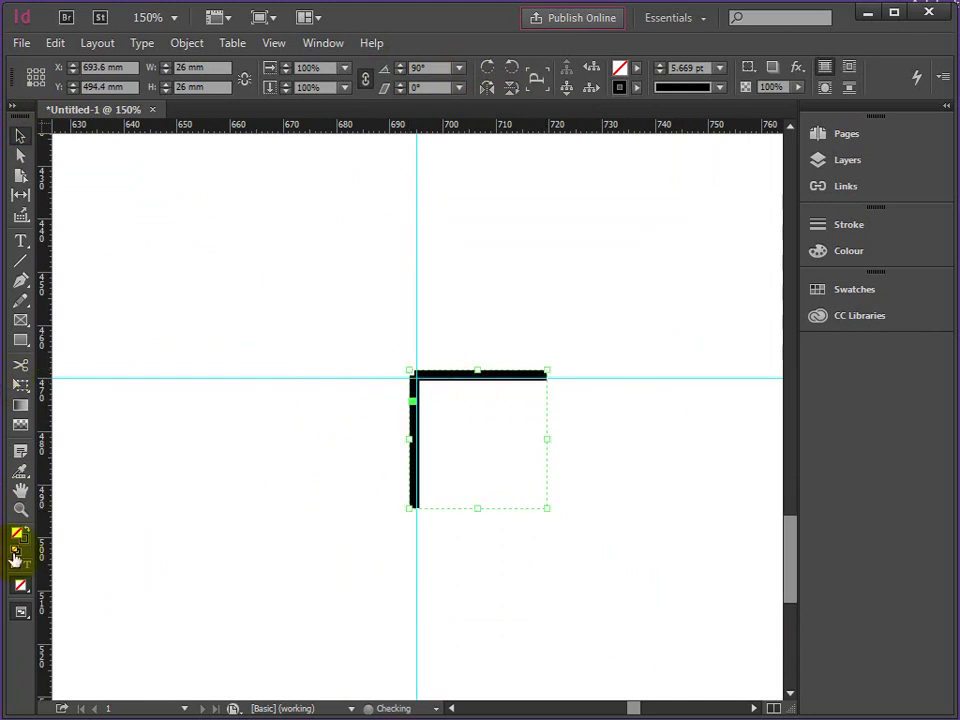
pyautogui.click(20, 510)
pyautogui.click(441, 401)
pyautogui.click(386, 403)
pyautogui.click(419, 418)
# Nudge the mark so its corner meets the guides.
pyautogui.click(462, 392)
pyautogui.moveTo(465, 388); pyautogui.dragTo(476, 396)
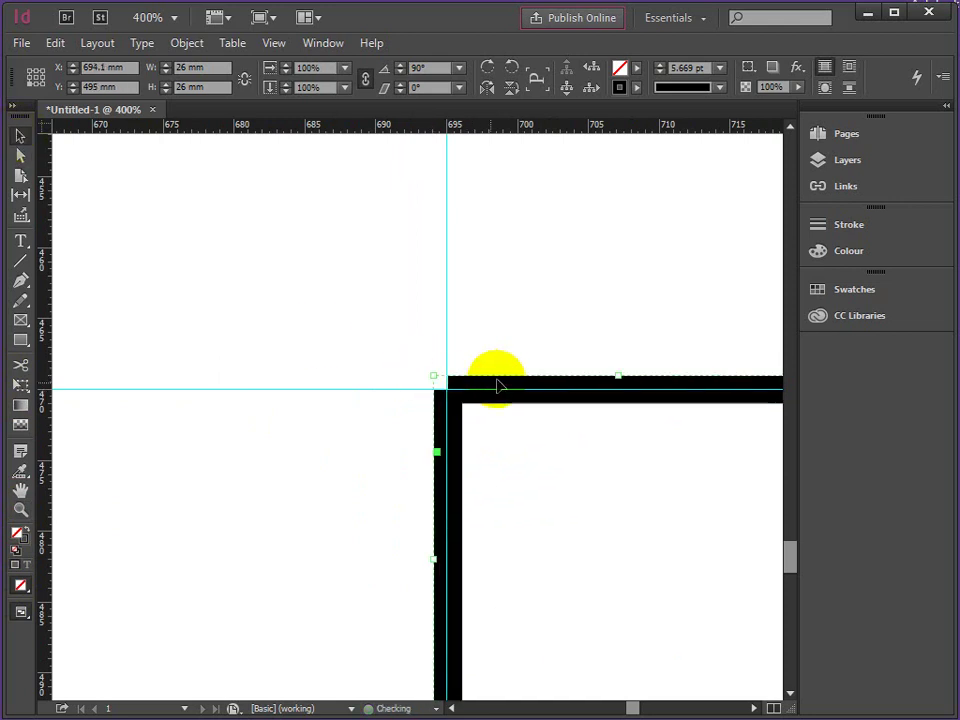
pyautogui.click(488, 438)
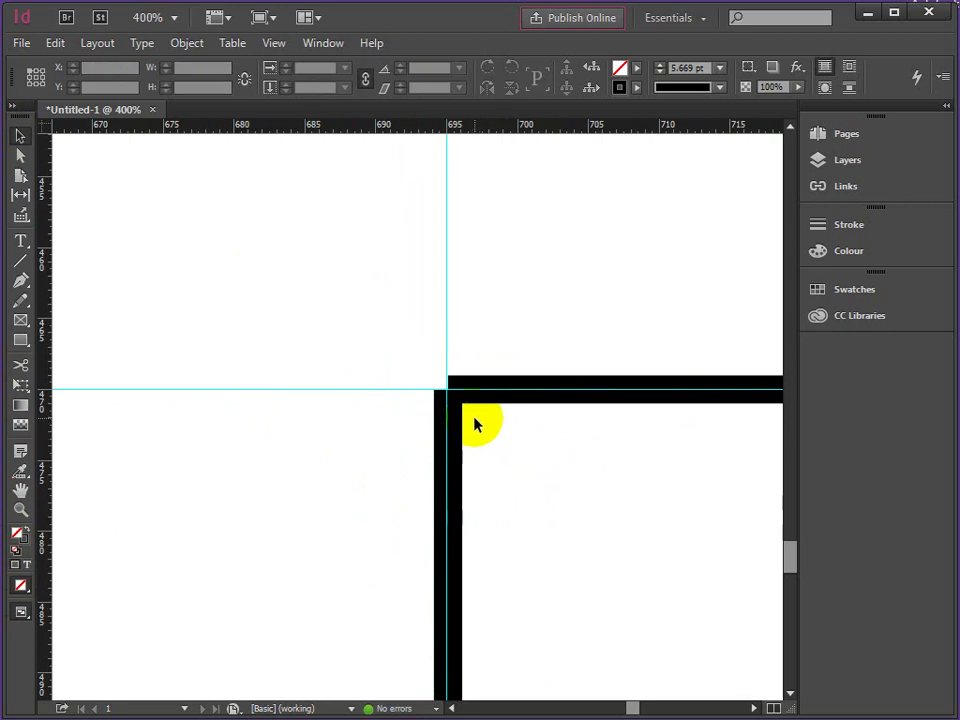
pyautogui.click(20, 509)
pyautogui.click(467, 379)
pyautogui.click(403, 440)
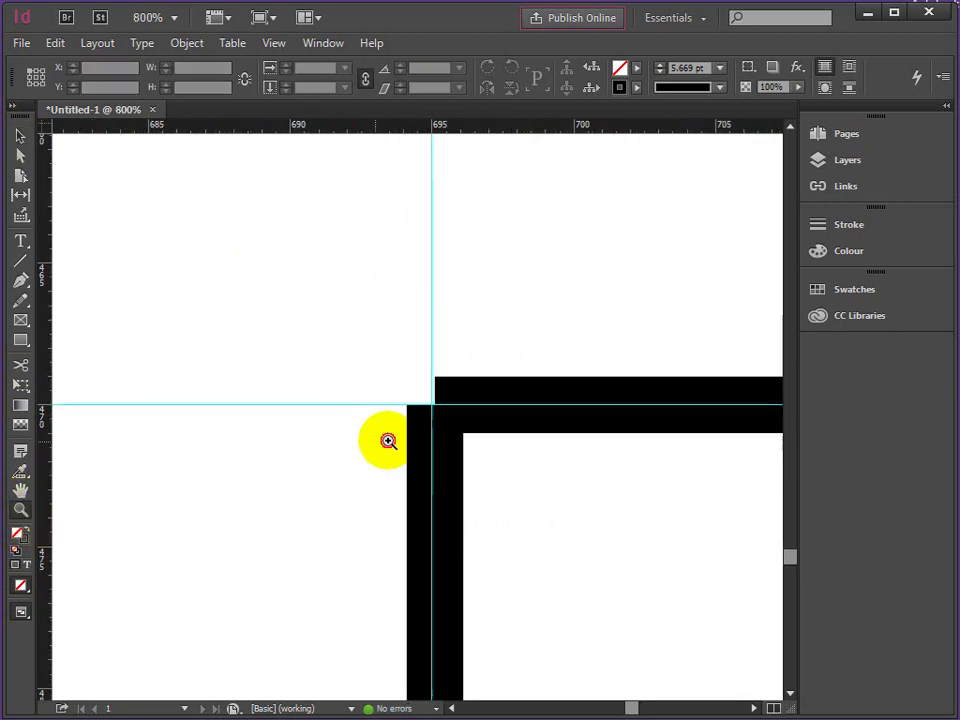
# Shift the mark onto the vertical guide so it sits at X 694 mm, Y 495 mm.
pyautogui.click(20, 136)
pyautogui.click(488, 396)
pyautogui.moveTo(498, 401); pyautogui.dragTo(506, 429)
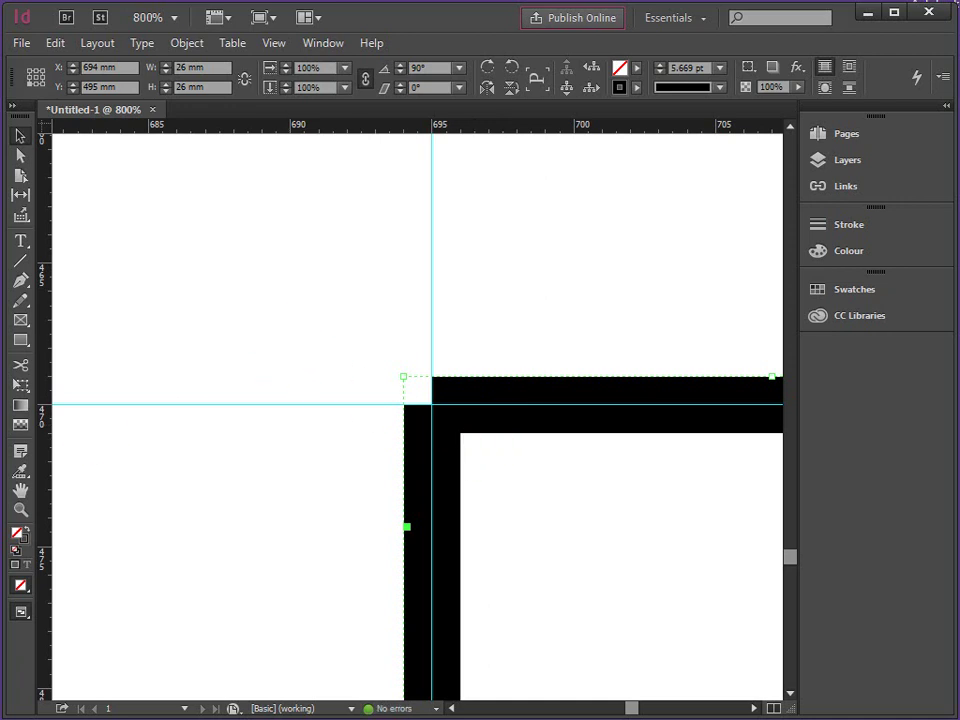
pyautogui.click(18, 515)
pyautogui.keyDown('alt'); pyautogui.click(380, 415); pyautogui.keyUp('alt')
pyautogui.keyDown('alt'); pyautogui.click(328, 404); pyautogui.keyUp('alt')
pyautogui.keyDown('alt'); pyautogui.click(314, 401); pyautogui.keyUp('alt')
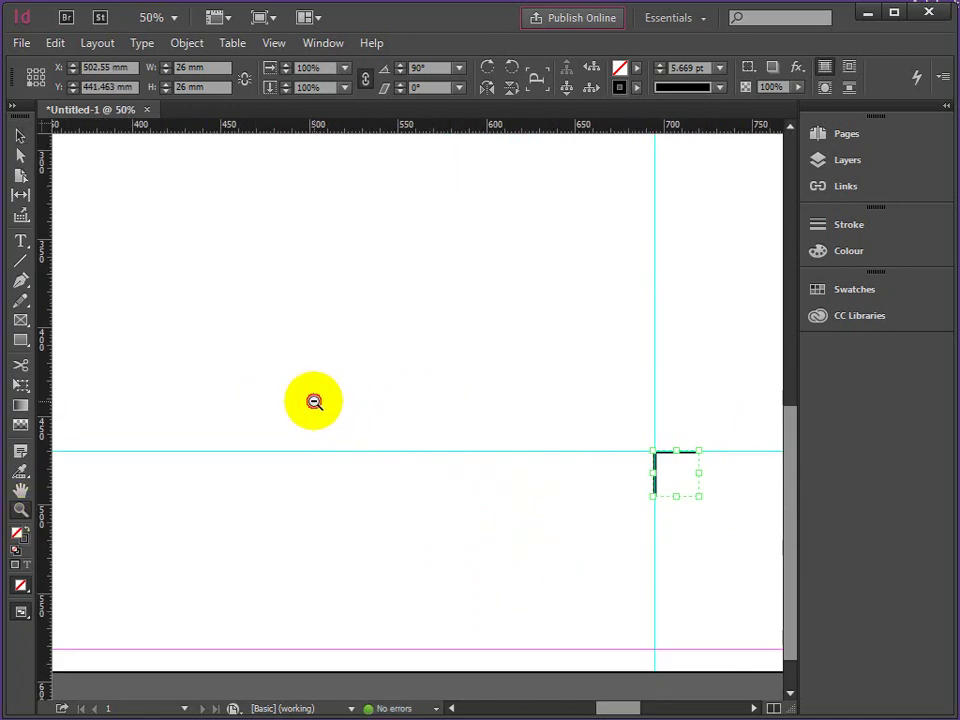
# Group the two bottom crop marks and drag a copy of the pair up to Y 306 mm.
pyautogui.keyDown('alt'); pyautogui.click(292, 412); pyautogui.keyUp('alt')
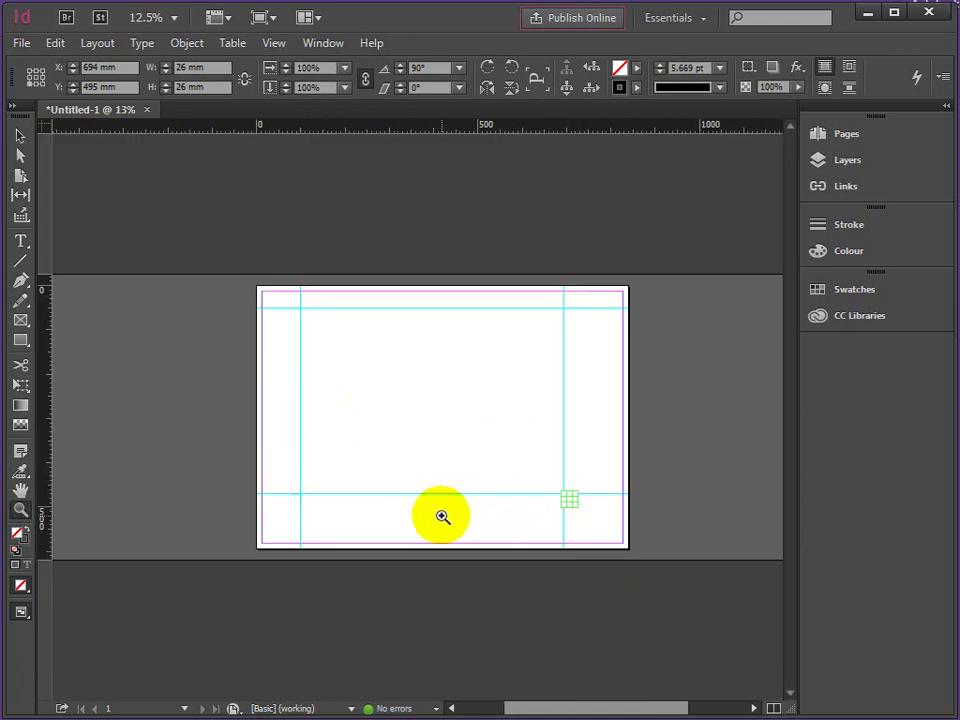
pyautogui.click(448, 508)
pyautogui.click(20, 153)
pyautogui.moveTo(81, 509); pyautogui.dragTo(695, 583)
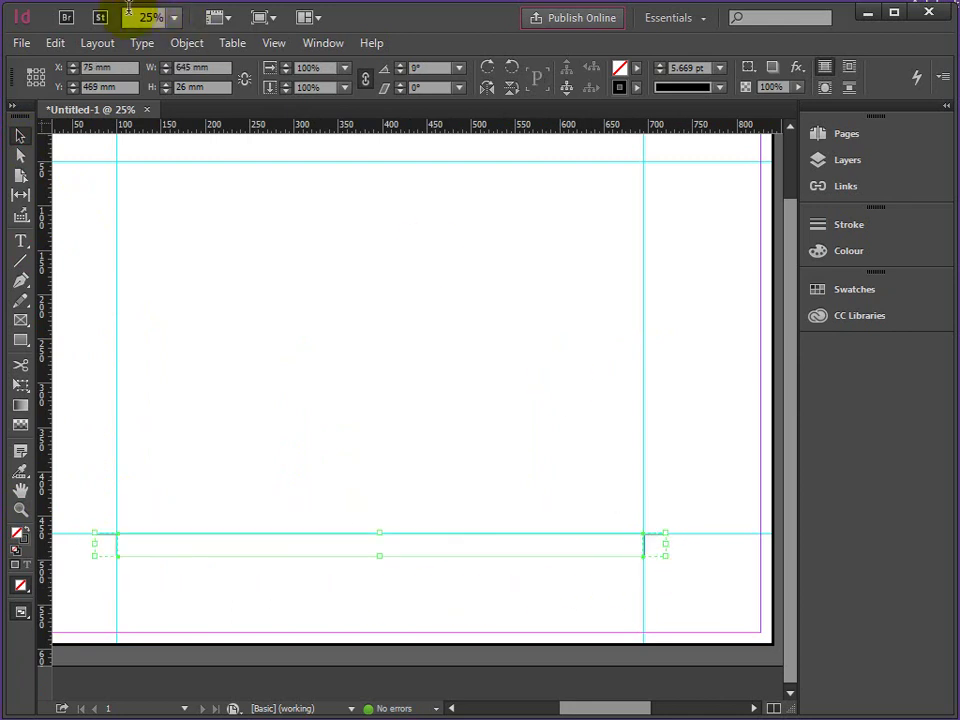
pyautogui.click(187, 43)
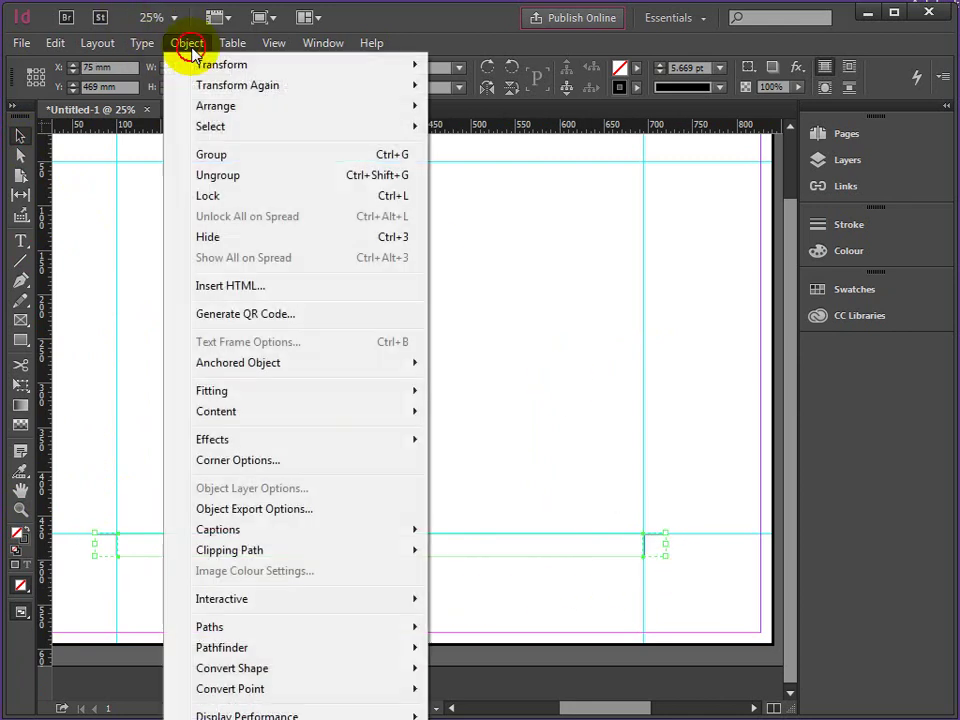
pyautogui.click(213, 156)
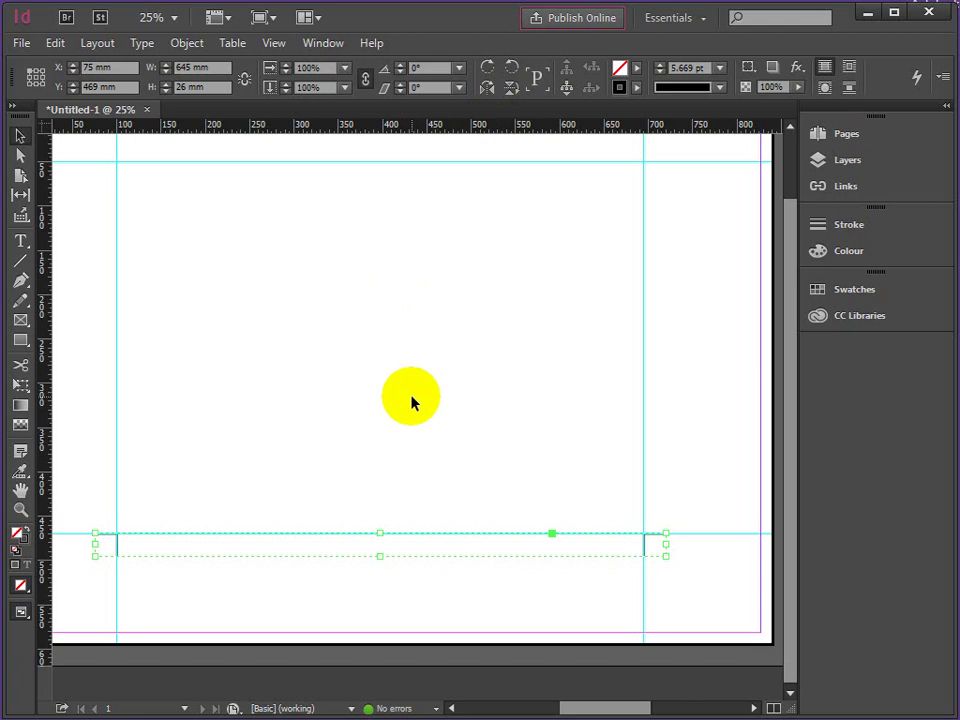
pyautogui.moveTo(375, 545); pyautogui.dragTo(411, 396)
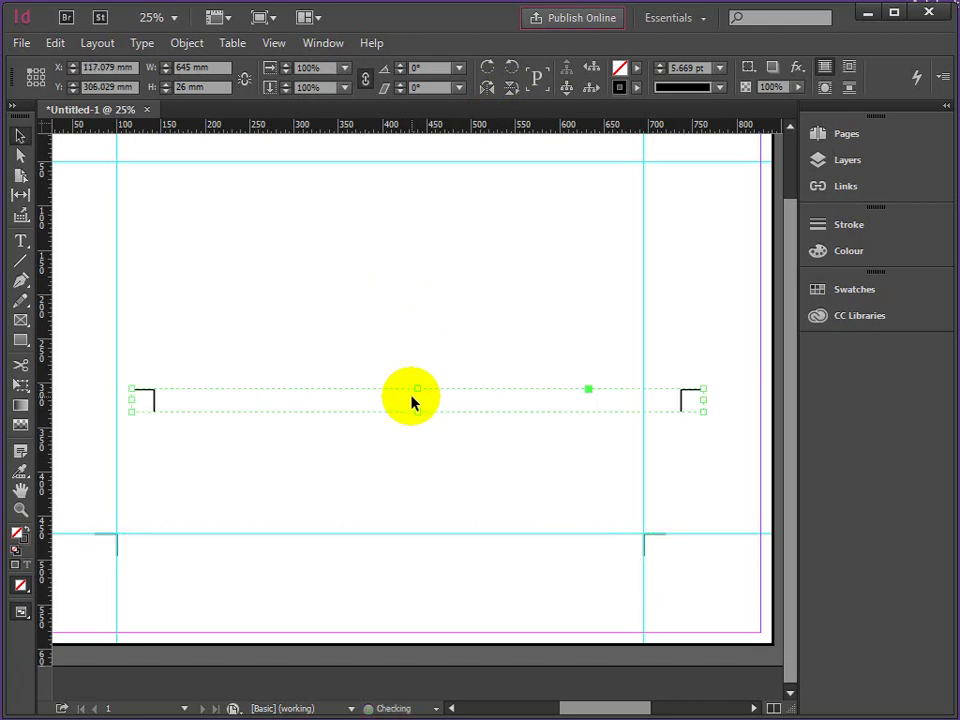
# Flip the copied crop-mark pair vertically and move it toward the top of the page.
pyautogui.click(510, 90)
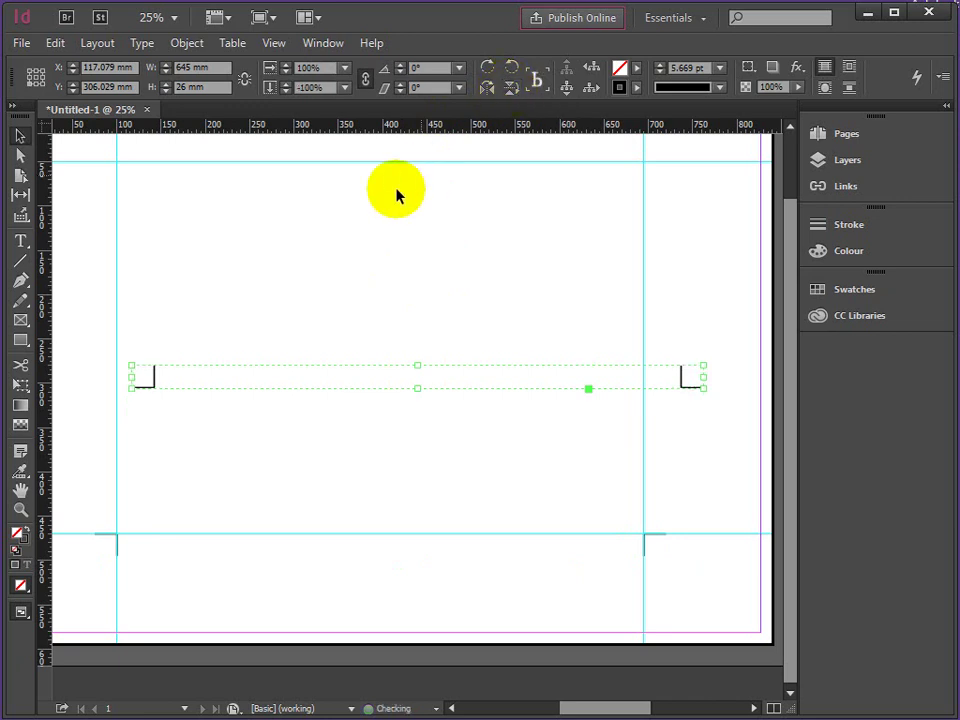
pyautogui.click(204, 358)
pyautogui.moveTo(155, 383); pyautogui.dragTo(120, 155)
pyautogui.click(20, 508)
# Zoom in on the top-left mark and drag the flipped pair onto the top guides.
pyautogui.click(111, 176)
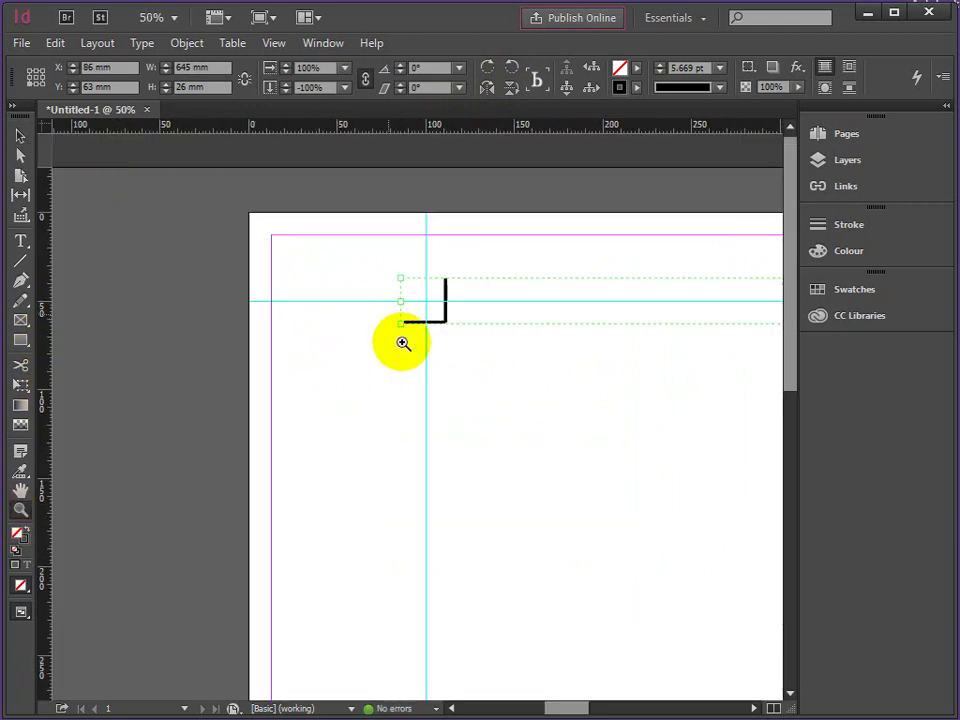
pyautogui.click(407, 336)
pyautogui.click(439, 313)
pyautogui.click(407, 401)
pyautogui.click(424, 366)
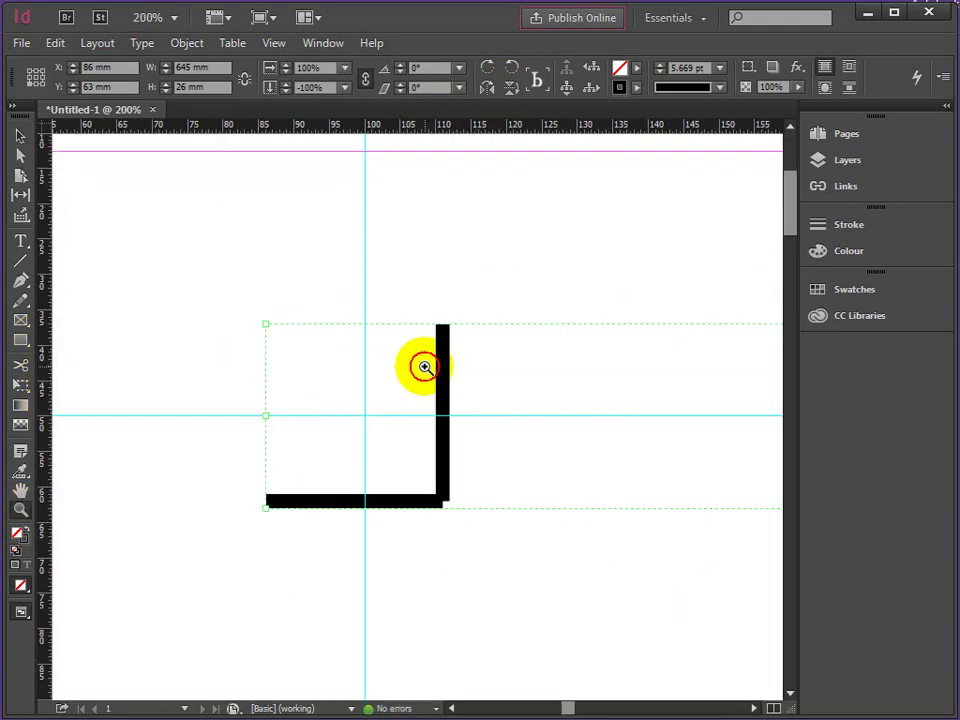
pyautogui.click(414, 390)
pyautogui.click(20, 135)
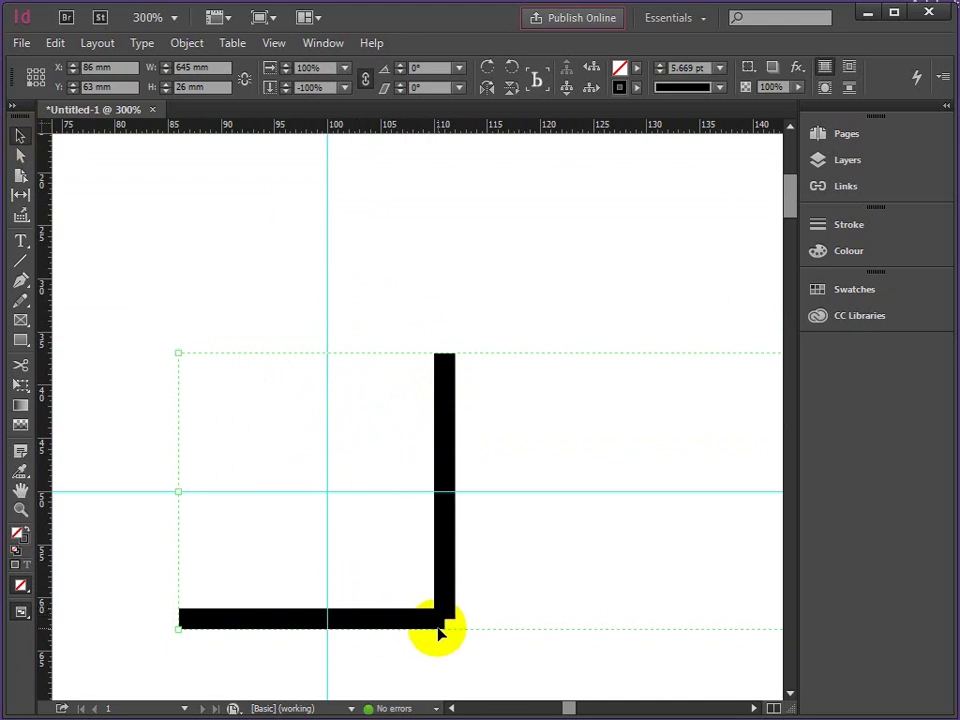
pyautogui.moveTo(437, 630); pyautogui.dragTo(318, 512)
# At 800%, align the mark's corner exactly on the guide crossing at Y 51 mm.
pyautogui.scroll(3, 322, 512)
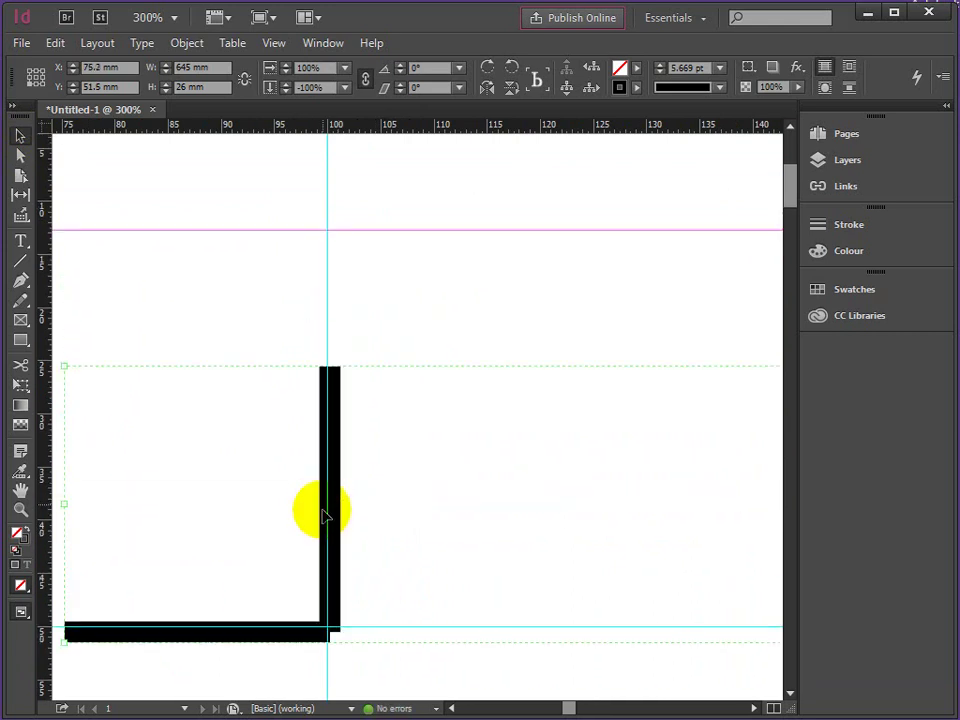
pyautogui.scroll(-1, 321, 516)
pyautogui.click(21, 509)
pyautogui.click(362, 612)
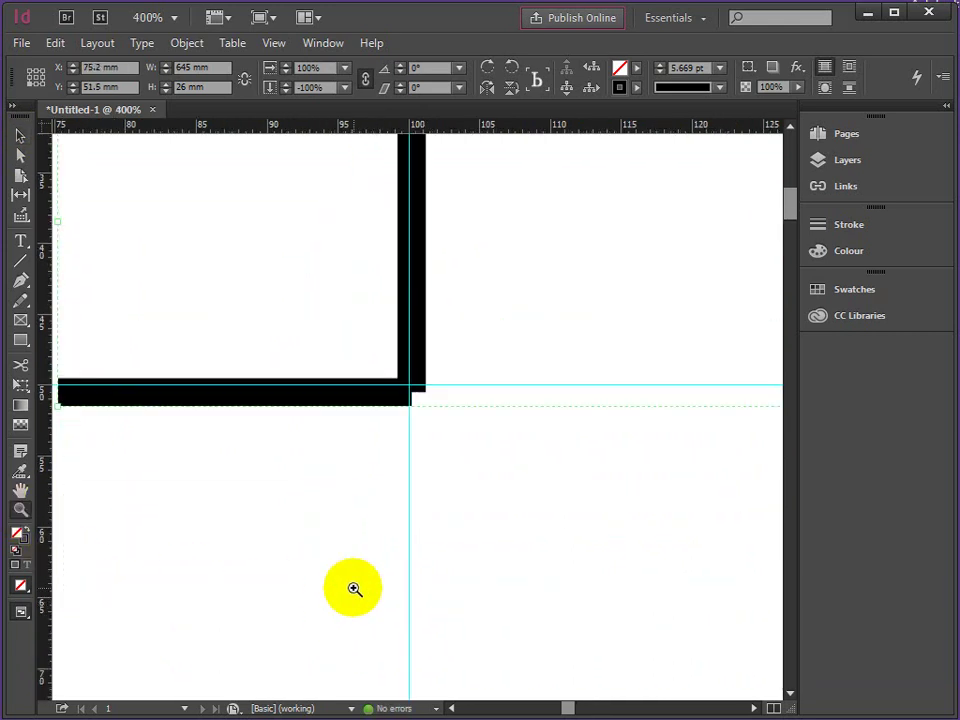
pyautogui.click(420, 396)
pyautogui.click(377, 386)
pyautogui.click(20, 135)
pyautogui.moveTo(396, 450); pyautogui.dragTo(362, 439)
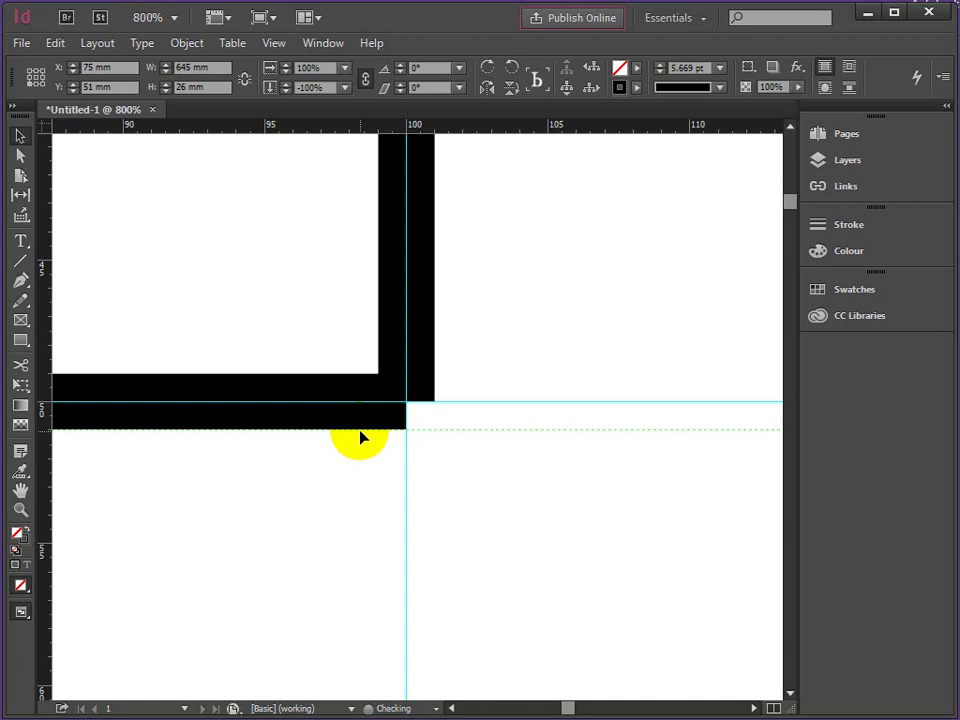
pyautogui.click(477, 540)
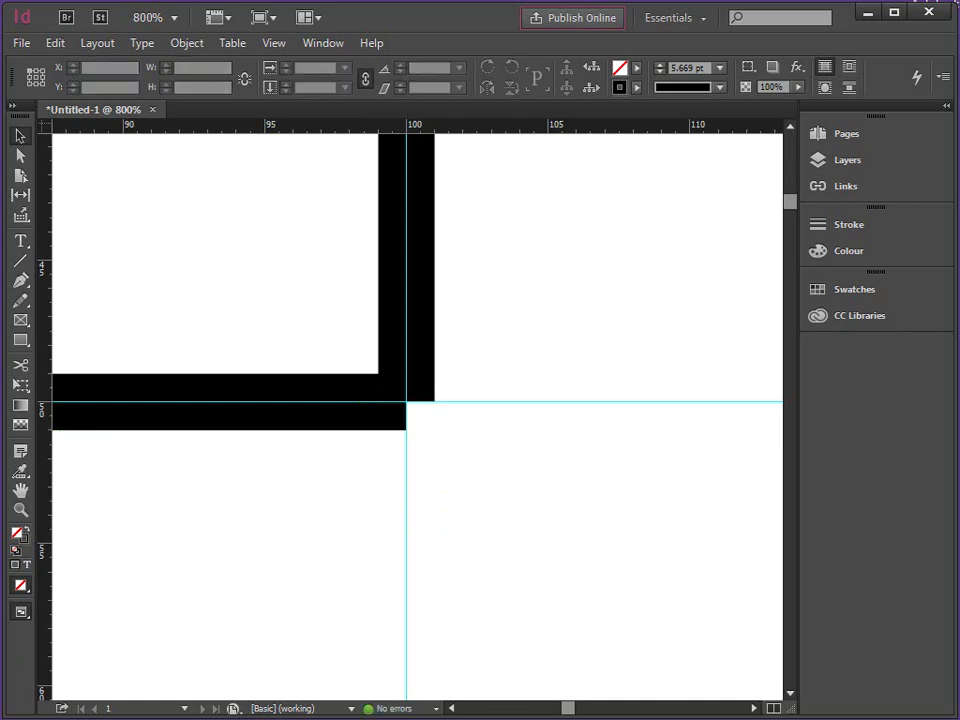
# Zoom back out from the corner to view the whole page.
pyautogui.click(20, 512)
pyautogui.keyDown('alt'); pyautogui.click(514, 491); pyautogui.keyUp('alt')
pyautogui.keyDown('alt'); pyautogui.click(534, 463); pyautogui.keyUp('alt')
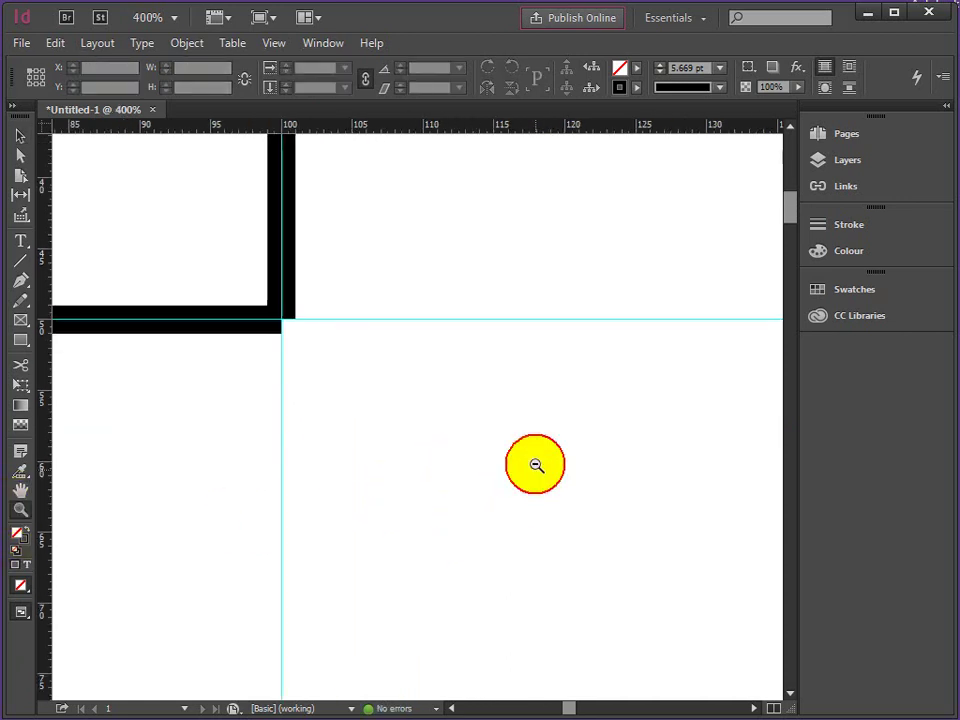
pyautogui.keyDown('alt'); pyautogui.click(514, 446); pyautogui.keyUp('alt')
pyautogui.keyDown('alt'); pyautogui.click(508, 444); pyautogui.keyUp('alt')
pyautogui.keyDown('alt'); pyautogui.click(508, 444); pyautogui.keyUp('alt')
pyautogui.keyDown('alt'); pyautogui.click(494, 446); pyautogui.keyUp('alt')
pyautogui.keyDown('alt'); pyautogui.click(494, 446); pyautogui.keyUp('alt')
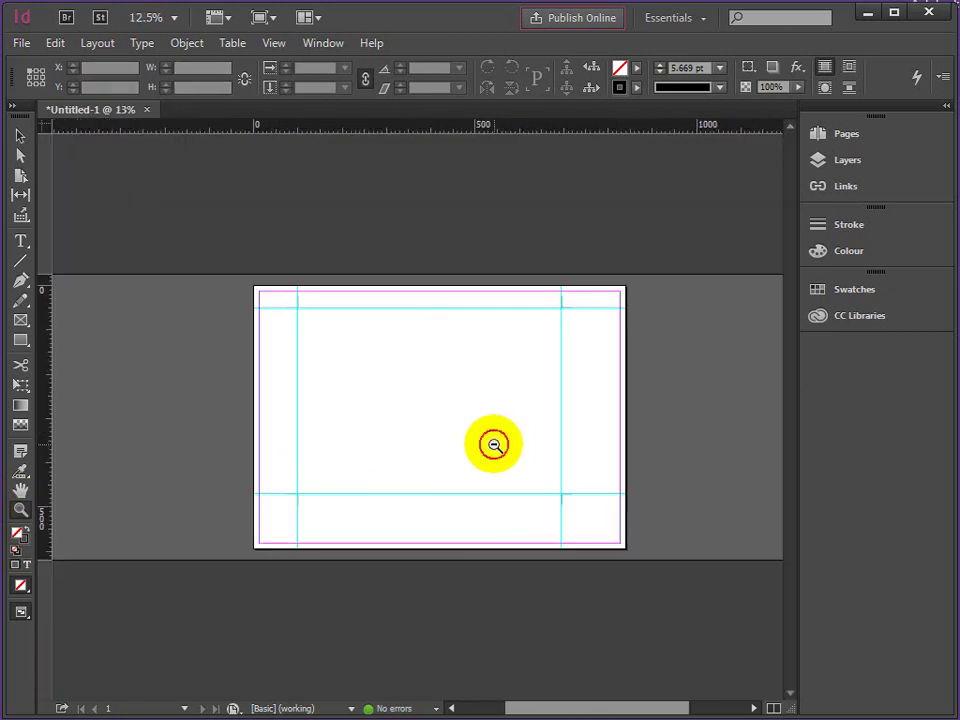
# Open the Layers panel and toggle the CROP MARKS layer's visibility off and back on.
pyautogui.click(499, 422)
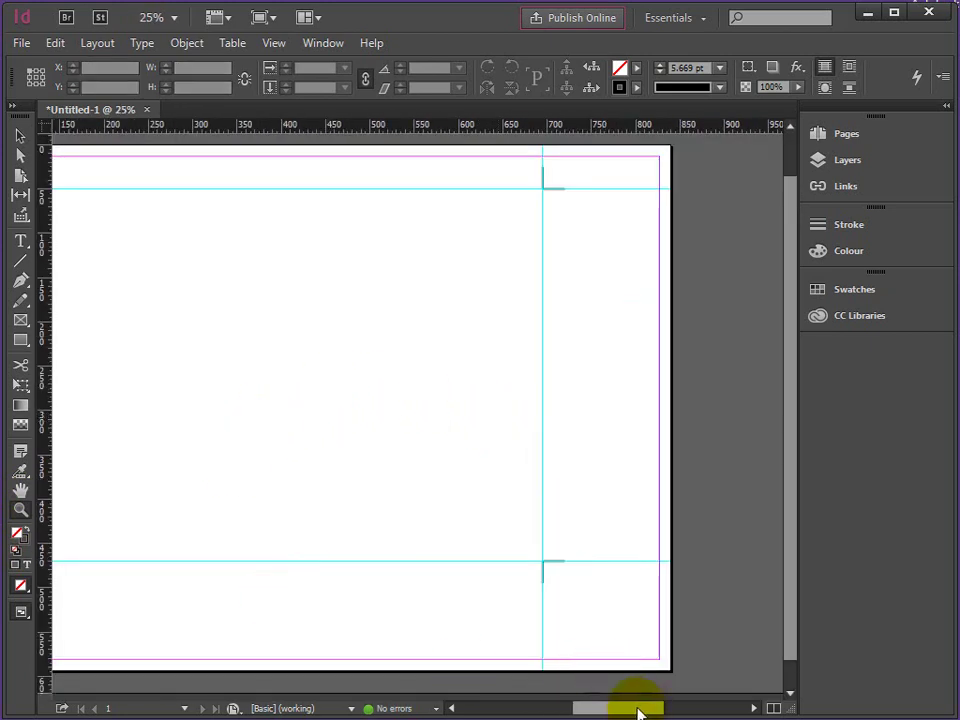
pyautogui.moveTo(636, 712); pyautogui.dragTo(612, 709)
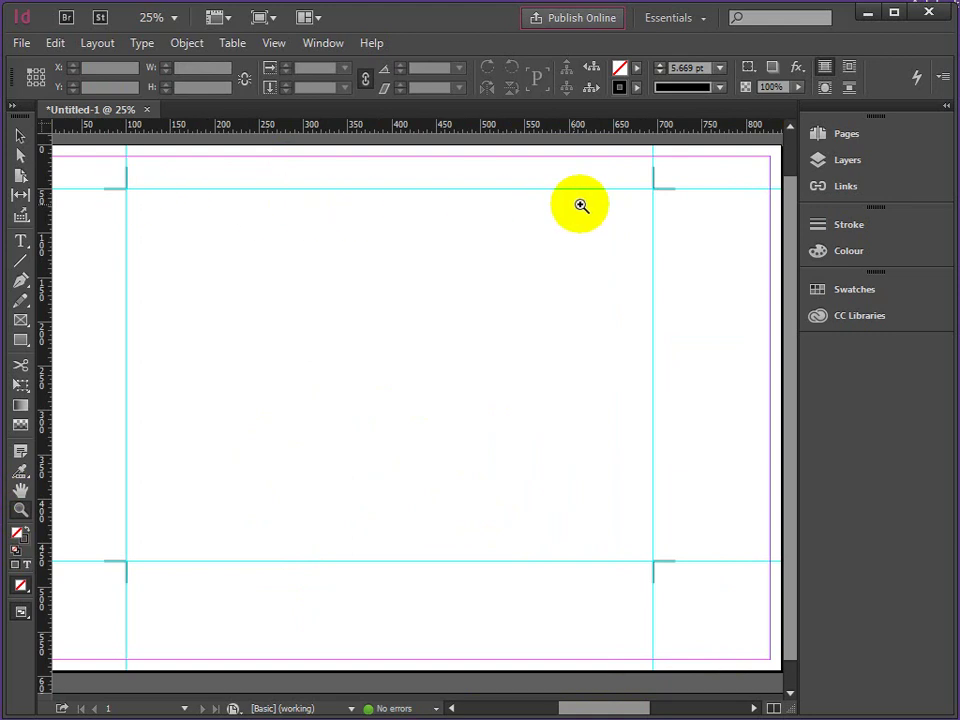
pyautogui.click(847, 162)
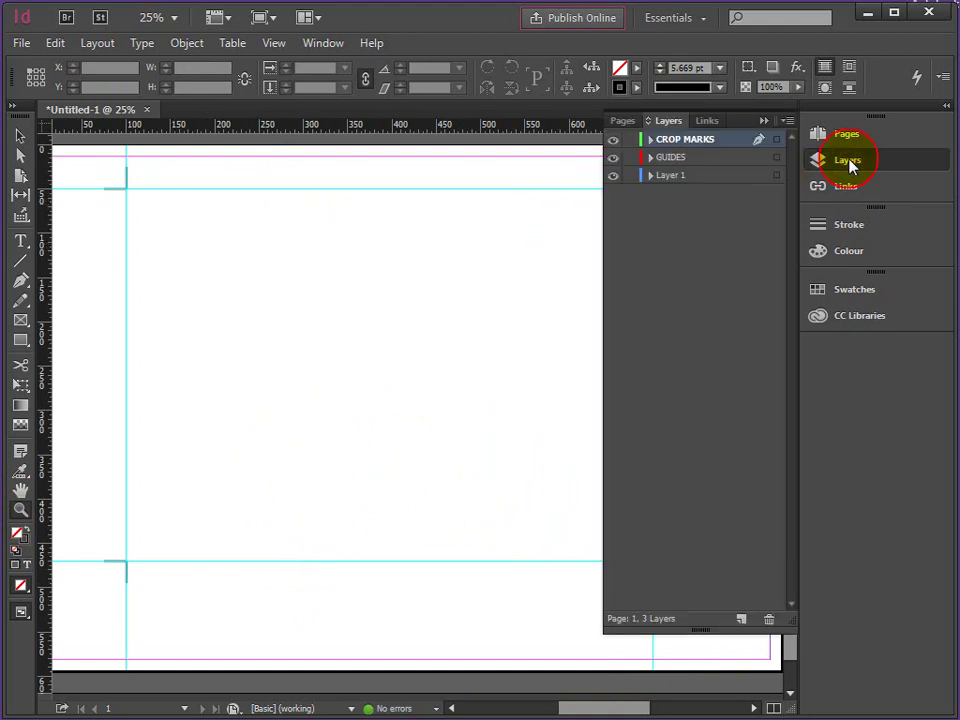
pyautogui.click(614, 141)
pyautogui.click(614, 142)
# Hide and reshow the GUIDES layer, then zoom out and back in to 25%.
pyautogui.click(614, 159)
pyautogui.click(614, 159)
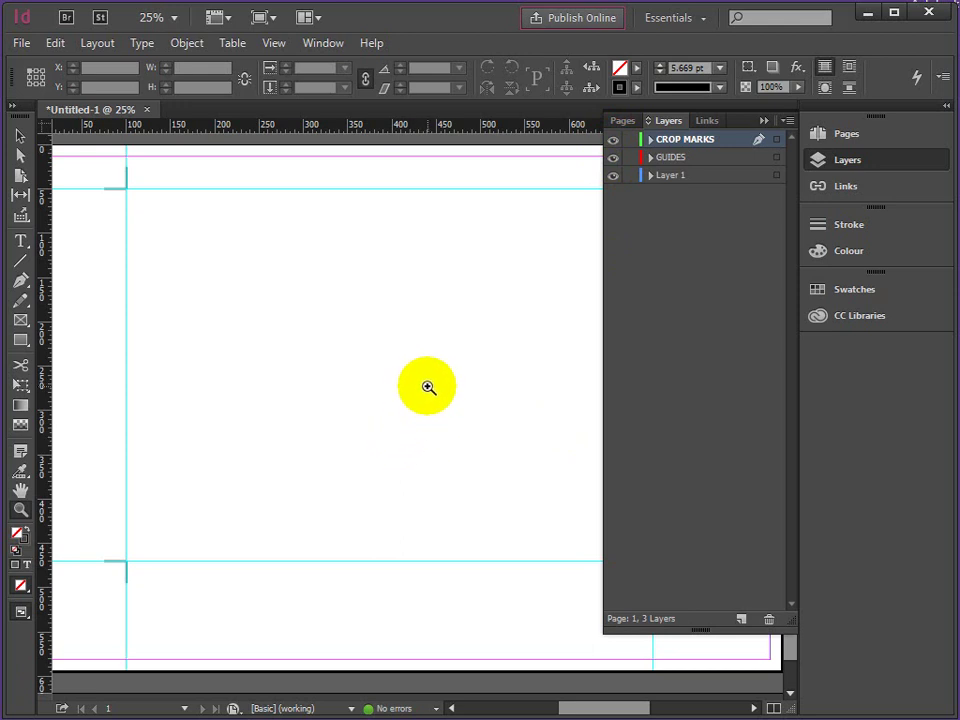
pyautogui.keyDown('alt'); pyautogui.click(456, 386); pyautogui.keyUp('alt')
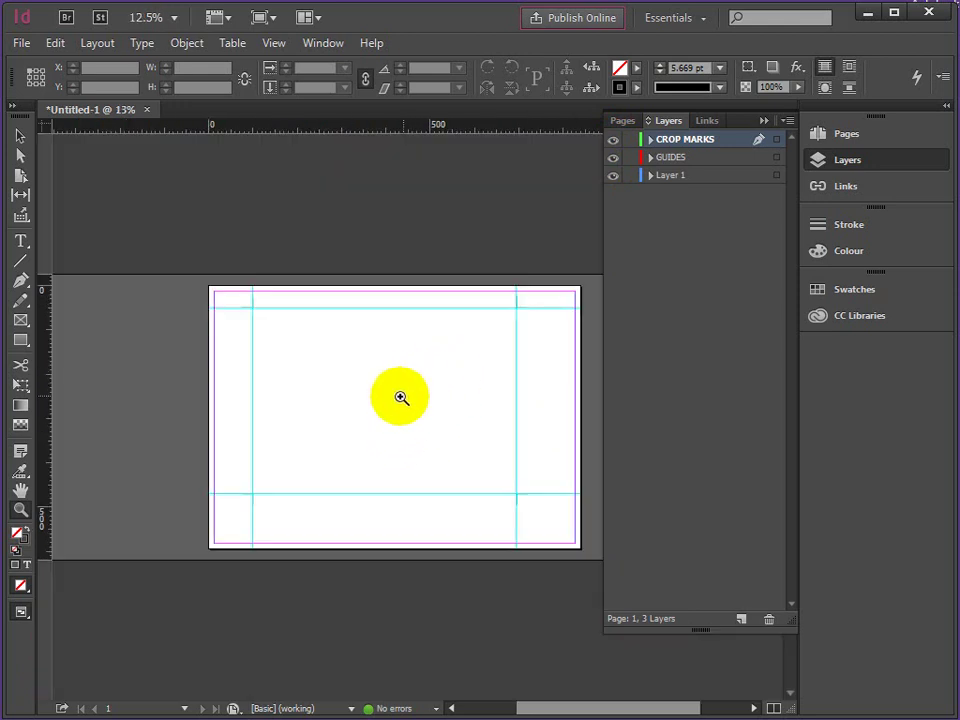
pyautogui.click(401, 396)
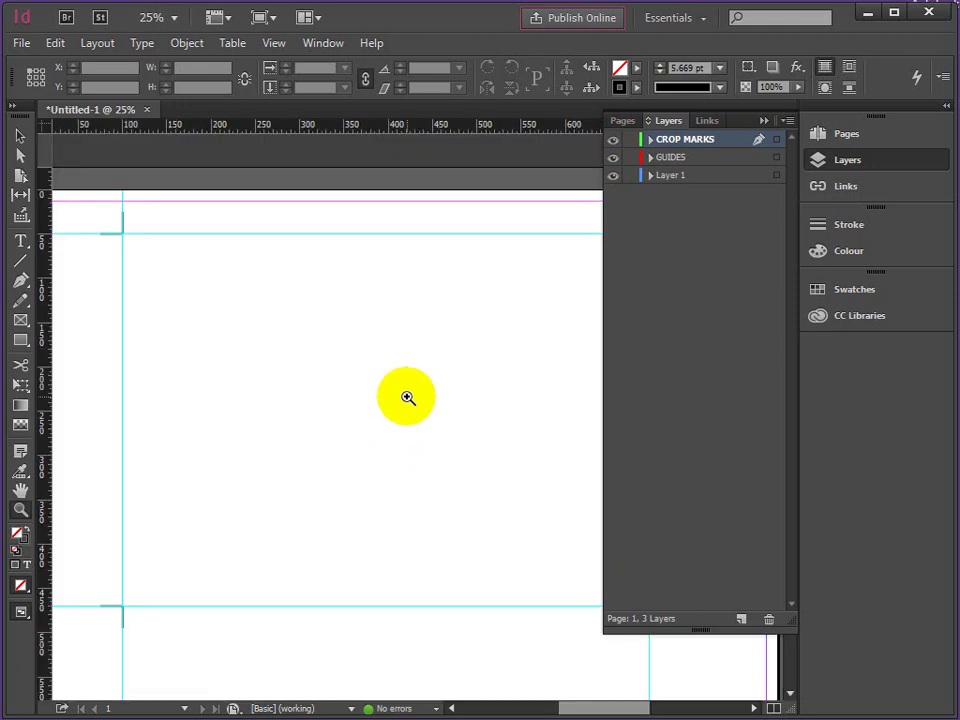